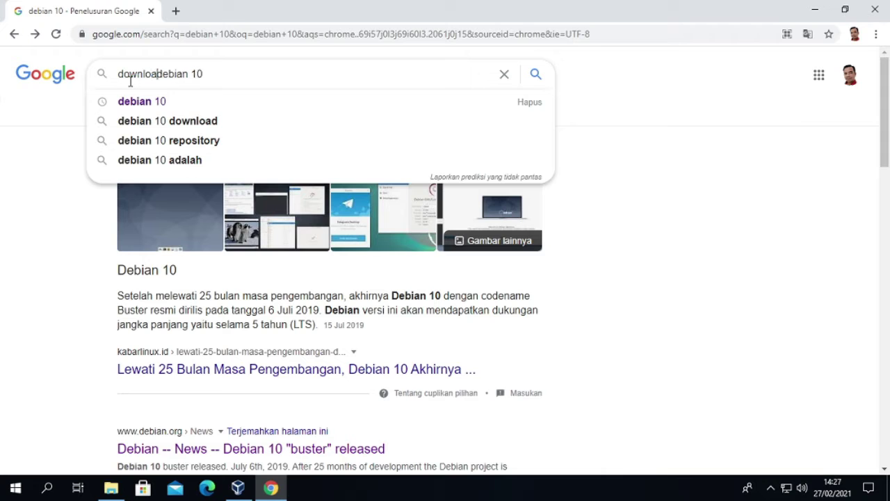
Step: Search the web for "download debian 10" and open Debian's page on downloading CD/DVD images via HTTP/FTP
key("Return")
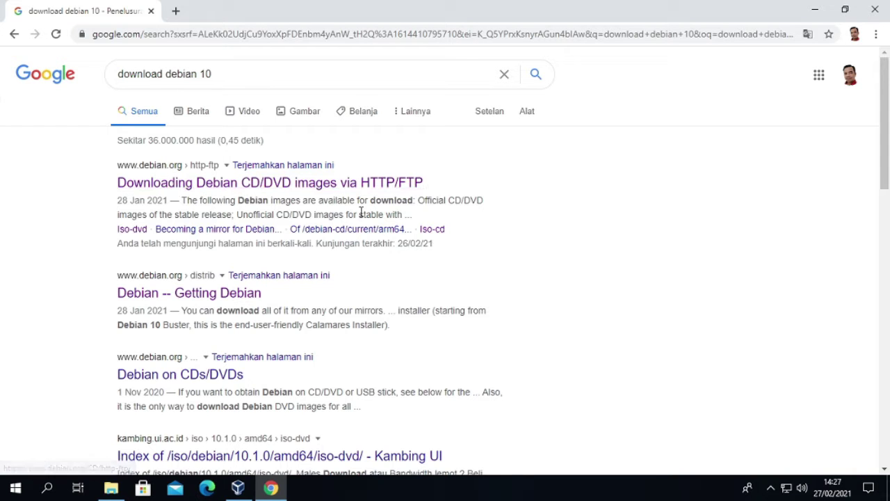
left_click(231, 184)
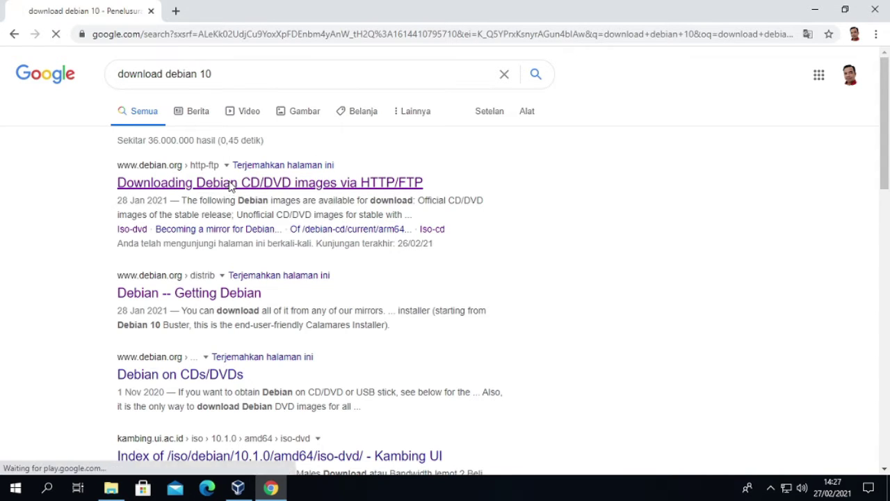
Step: Open the amd64 DVD image directory of the official stable release and look through its ISO files
scroll(242, 169, "down", 2)
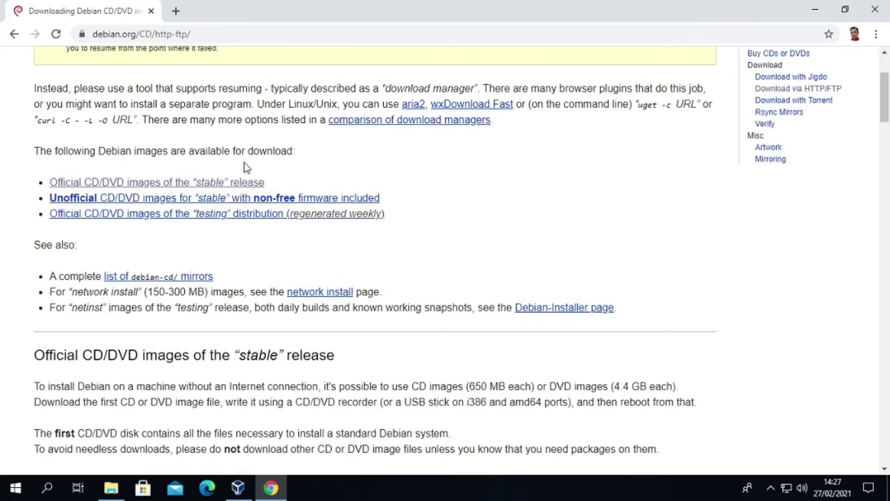
scroll(244, 167, "down", 2)
scroll(230, 139, "up", 3)
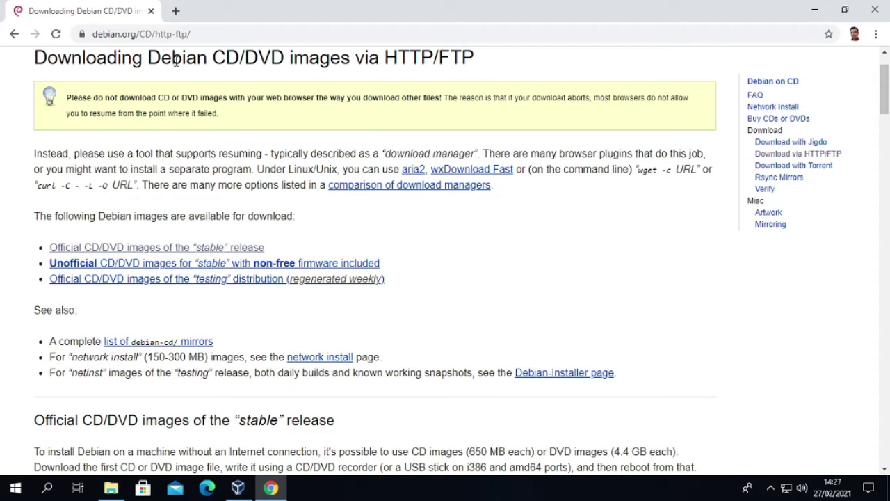
scroll(299, 185, "down", 7)
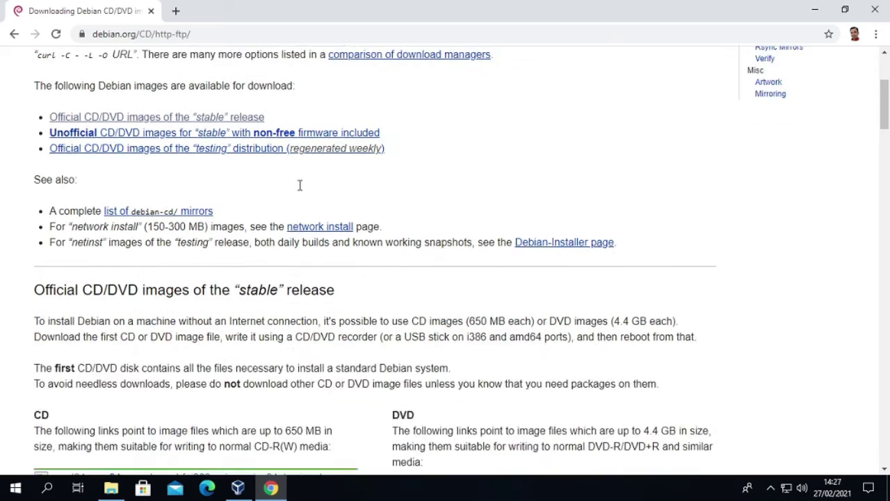
scroll(139, 160, "up", 1)
scroll(118, 129, "up", 1)
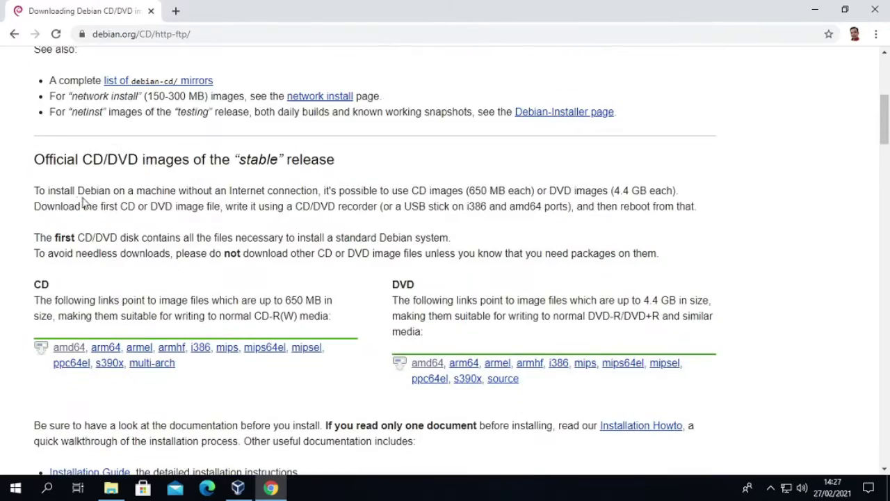
scroll(418, 237, "down", 1)
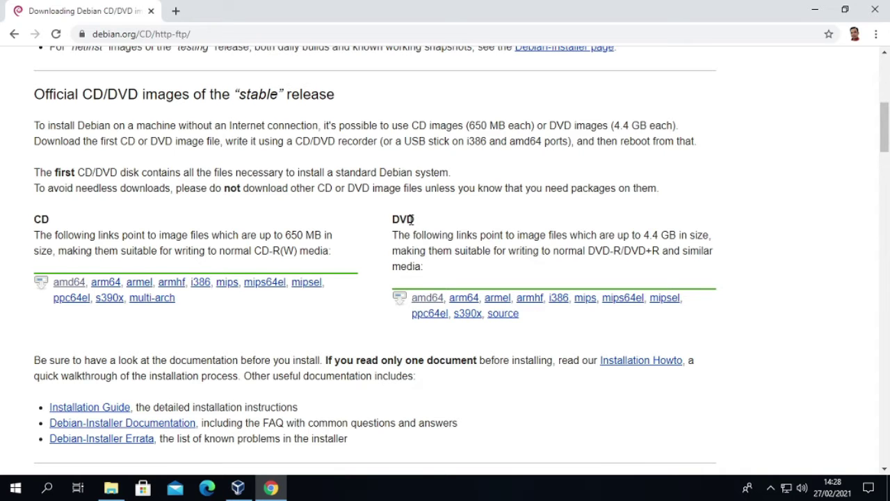
left_click(435, 300)
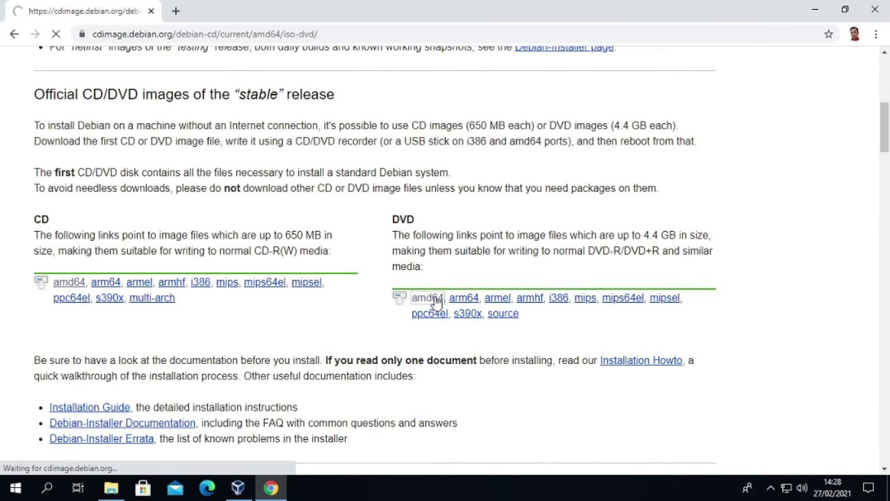
scroll(378, 267, "down", 4)
scroll(377, 267, "down", 4)
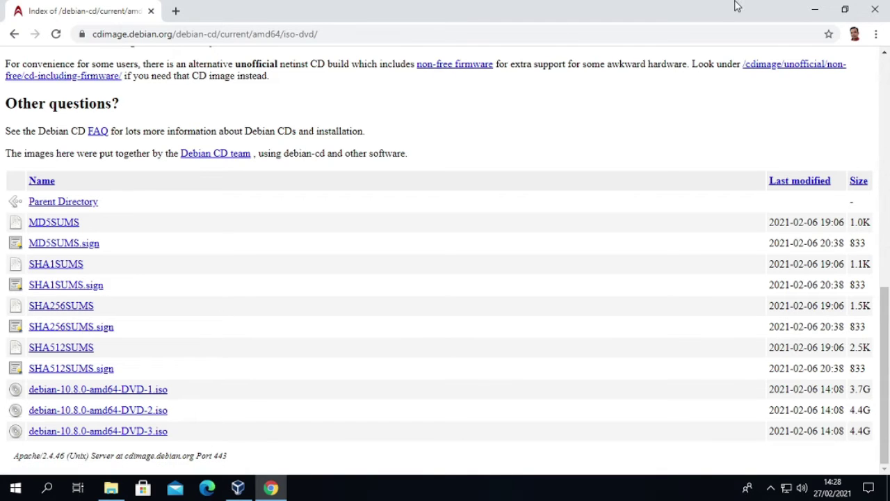
Step: Switch to File Explorer, select the debian-10.8.0-amd64-DVD-1 disc image in the OS Linux folder, and minimize the window
left_click(813, 10)
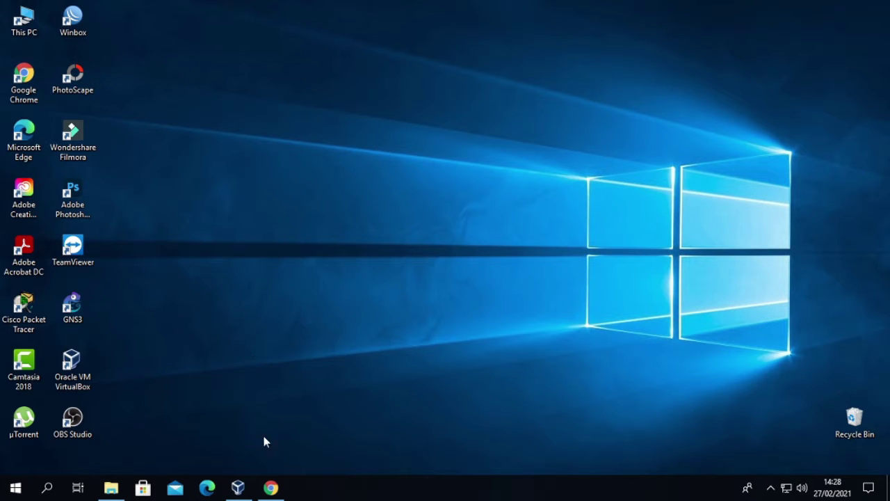
left_click(111, 487)
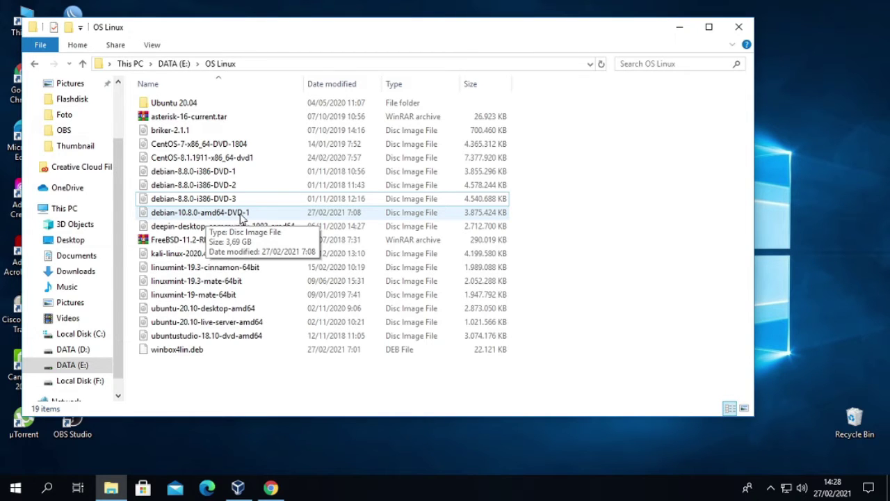
left_click(224, 214)
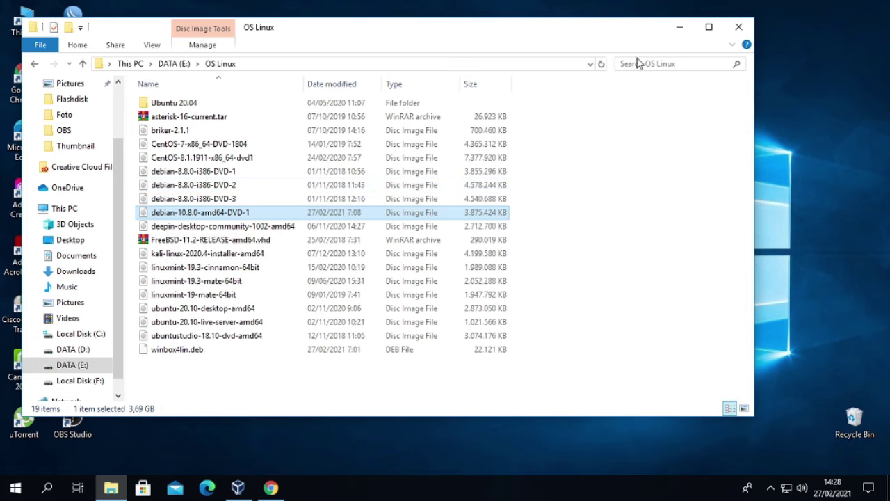
left_click(680, 28)
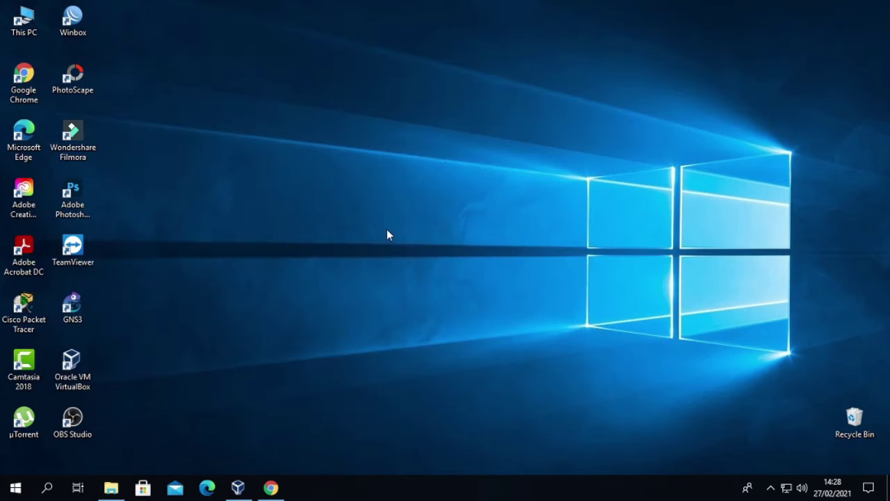
Step: Switch to Oracle VM VirtualBox and begin a new virtual machine named Debian 10
left_click(237, 487)
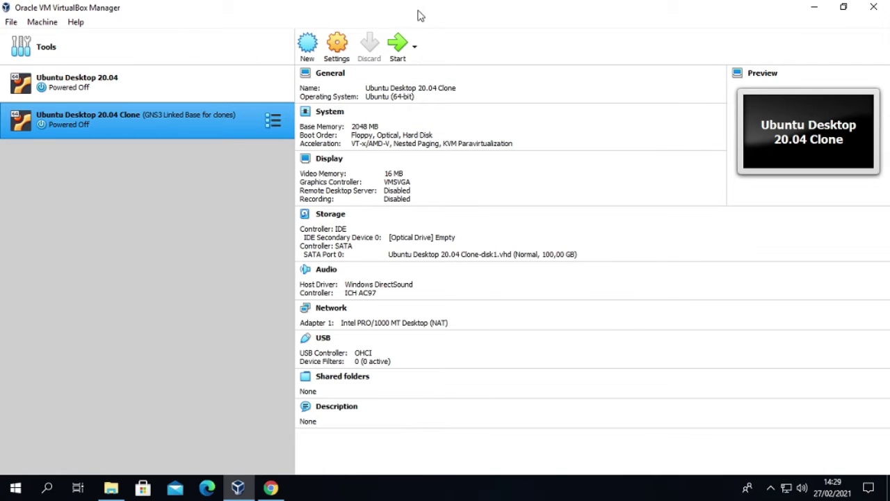
left_click(310, 59)
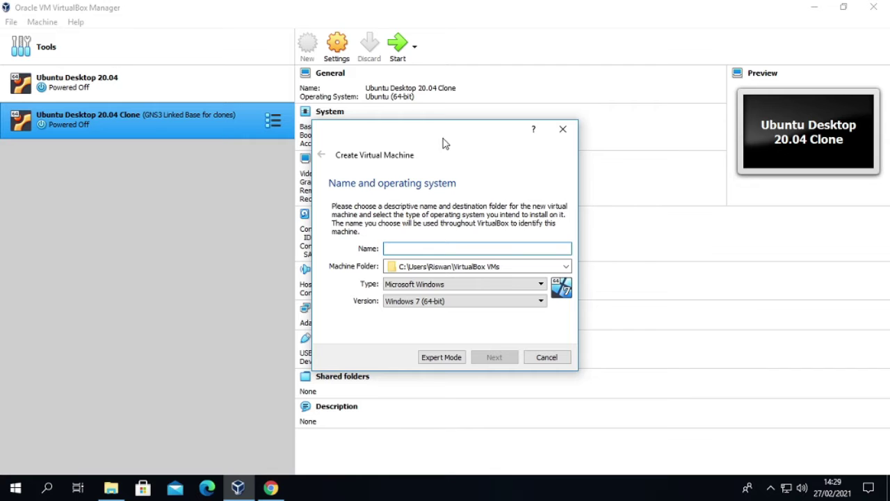
left_click_drag(423, 139, 348, 99)
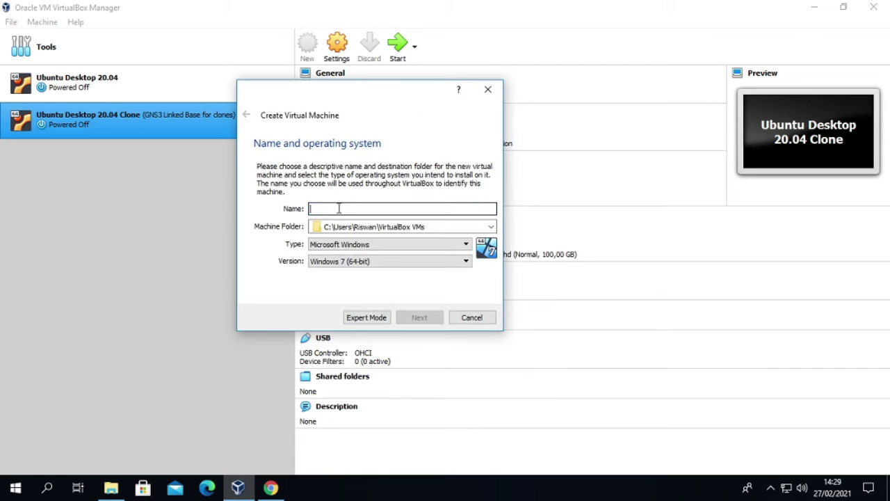
type("e")
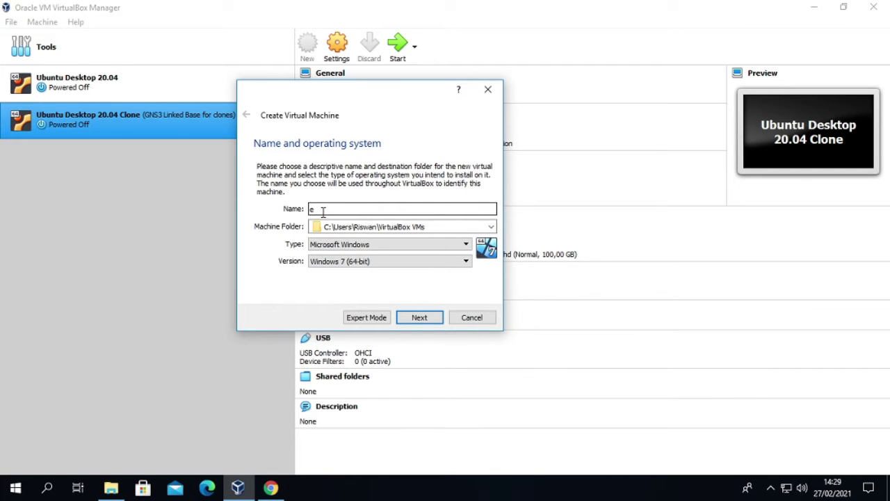
type("ebian 10")
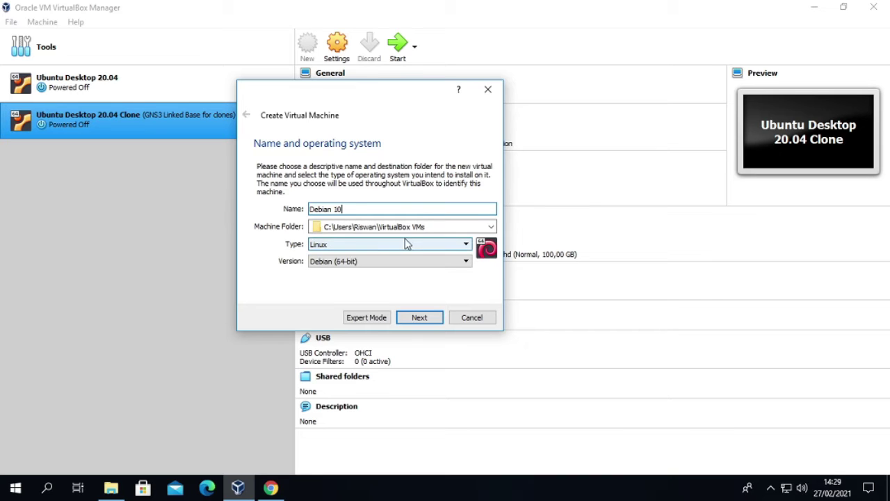
Step: Browse for a different machine folder and open the Virtual 2 folder on drive DATA (E:)
left_click(491, 231)
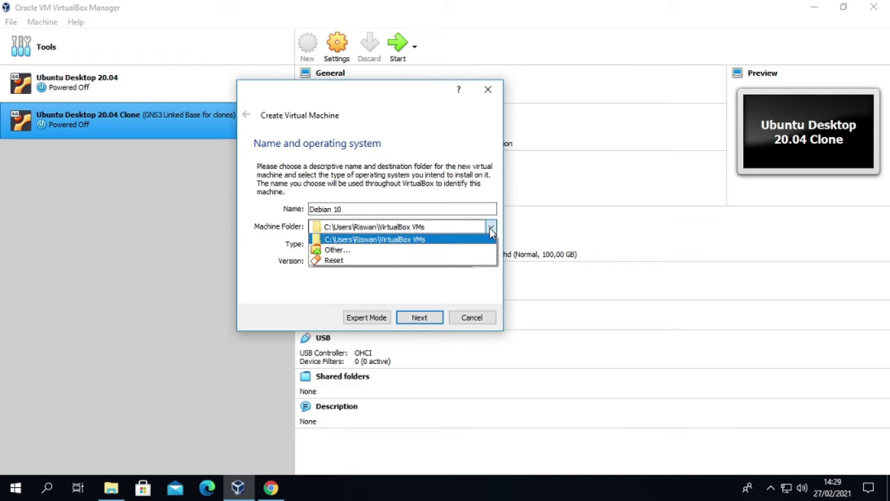
left_click(335, 250)
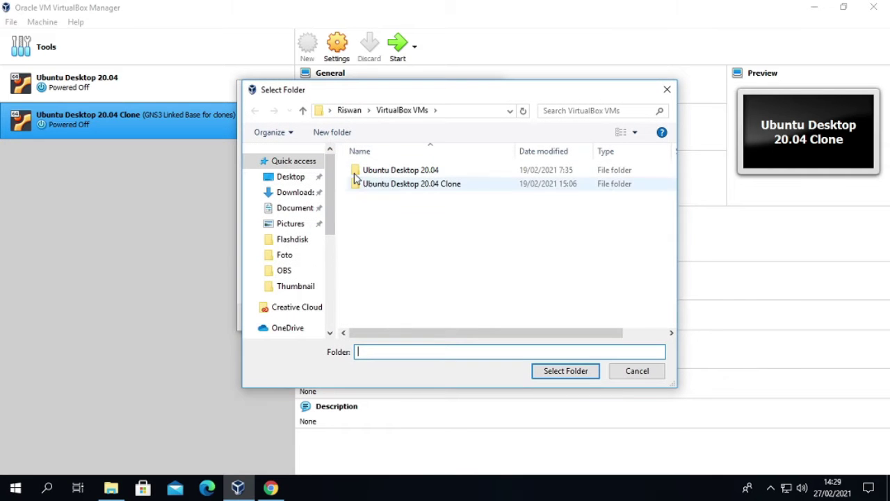
left_click_drag(330, 205, 329, 295)
left_click(292, 290)
scroll(381, 258, "down", 10)
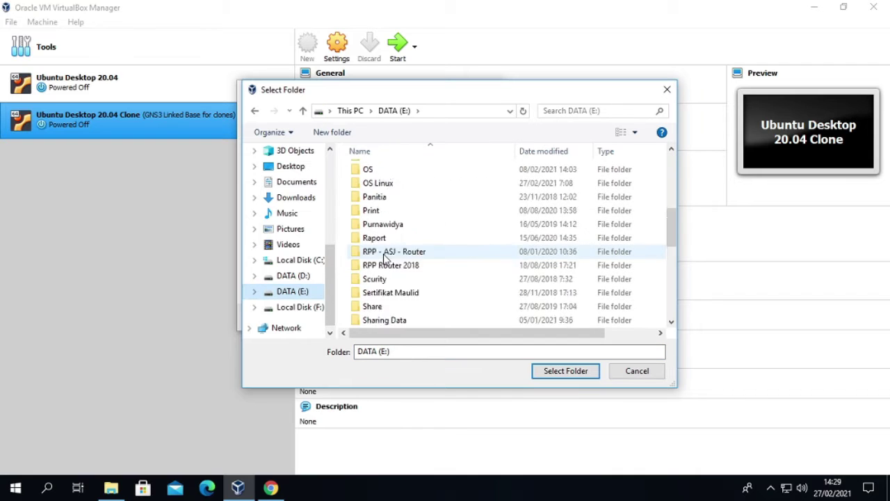
scroll(385, 258, "down", 3)
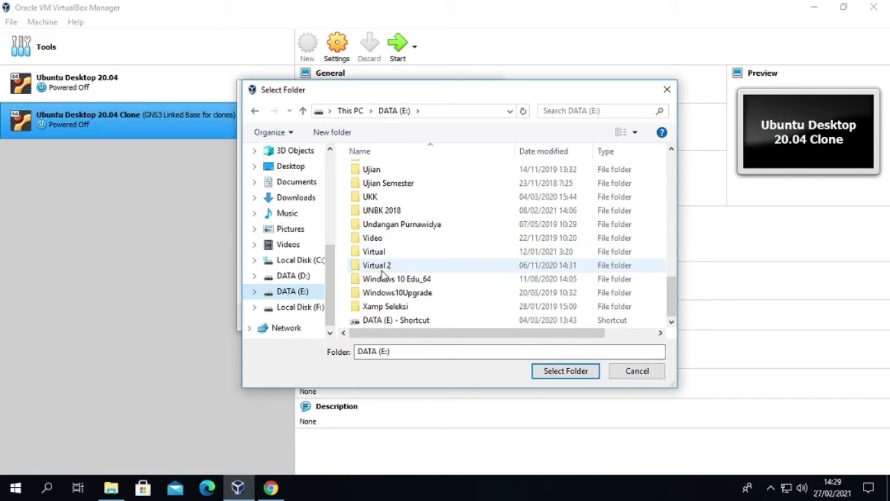
double_click(382, 252)
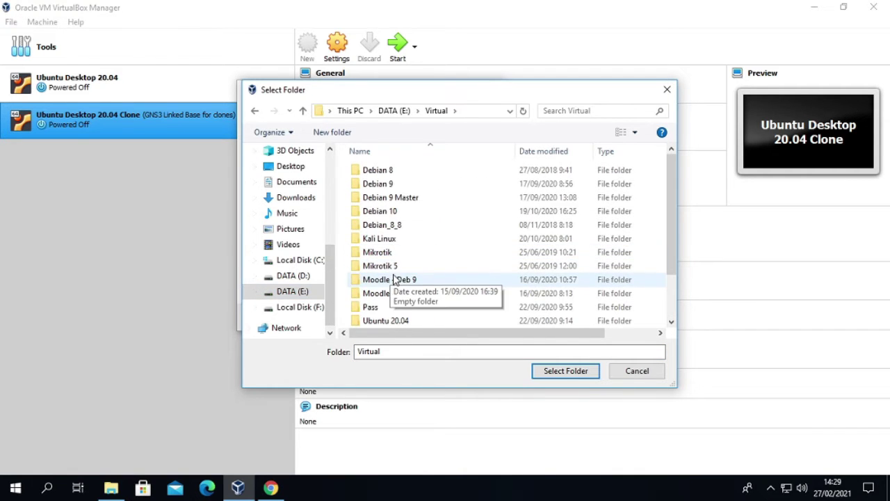
left_click(255, 111)
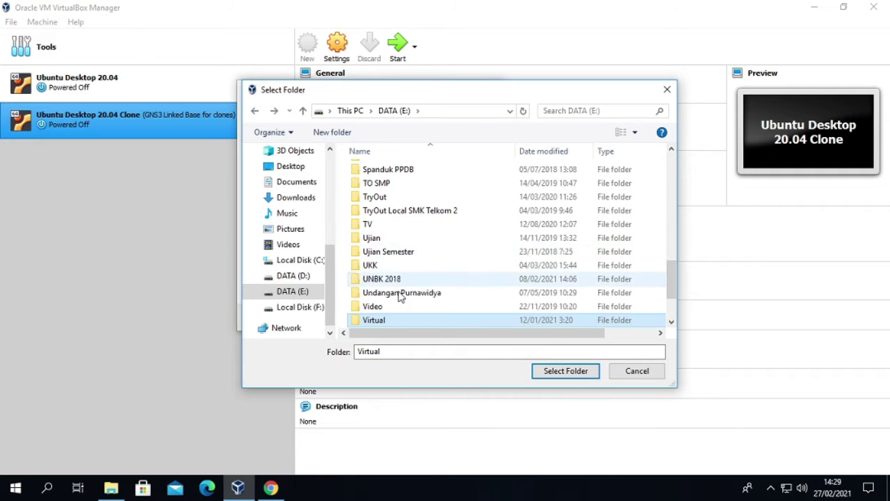
double_click(388, 265)
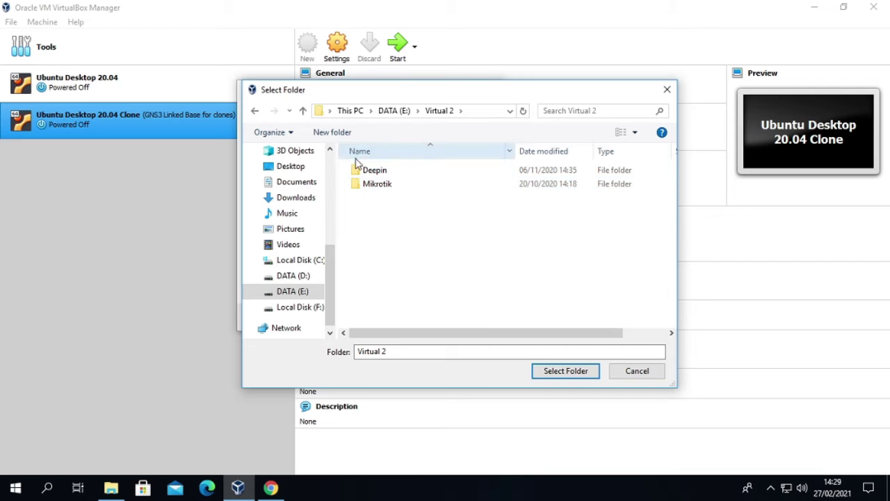
Step: Create a folder named Debian 10 inside Virtual 2 and accept it as the machine folder
left_click(331, 132)
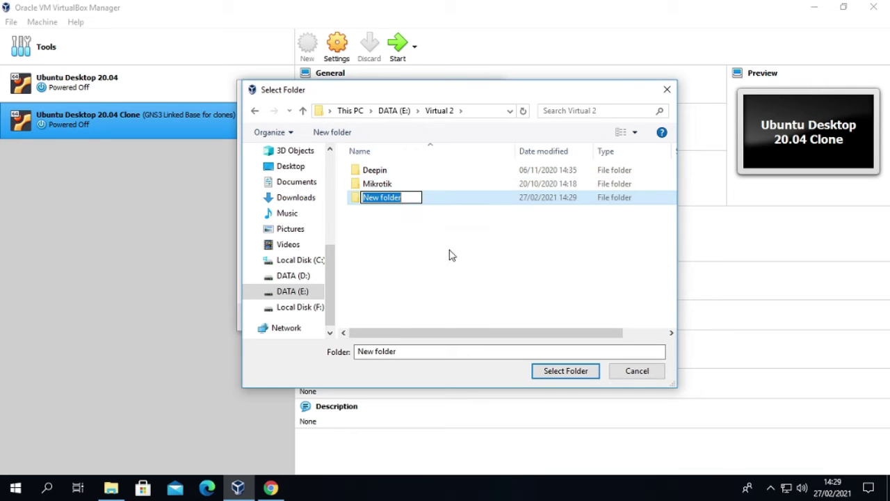
type("Debian 10")
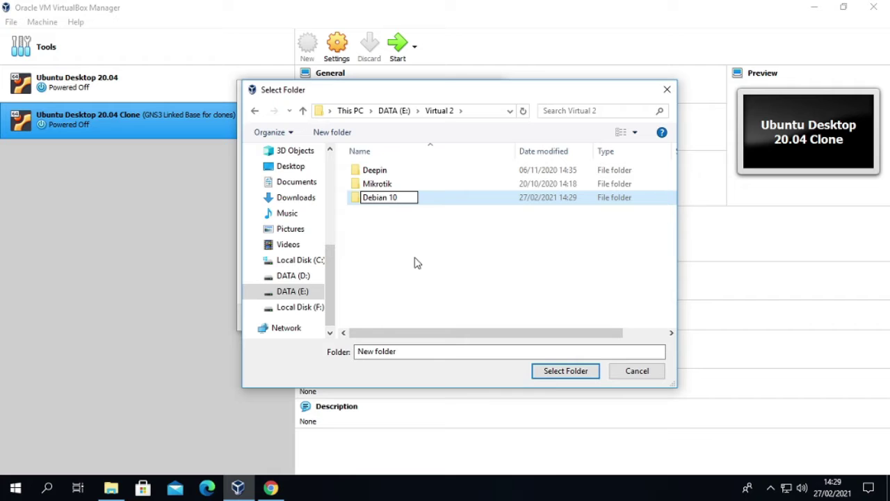
left_click(487, 285)
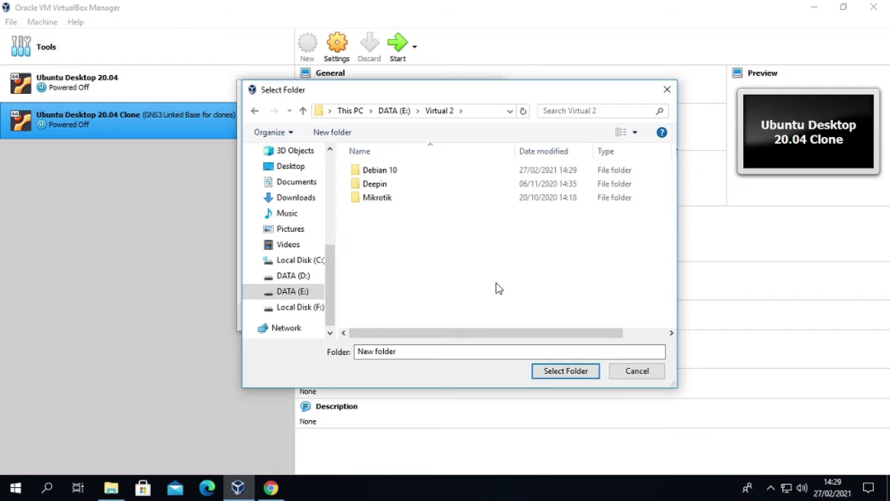
left_click(565, 373)
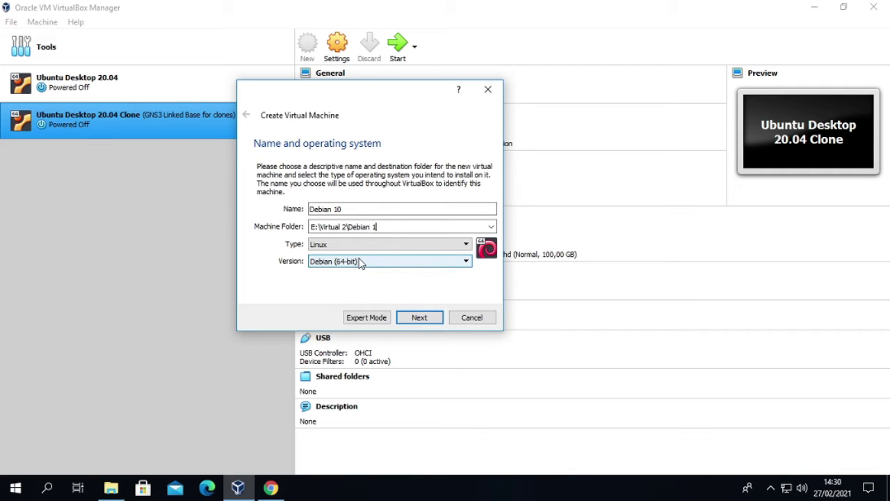
left_click(420, 320)
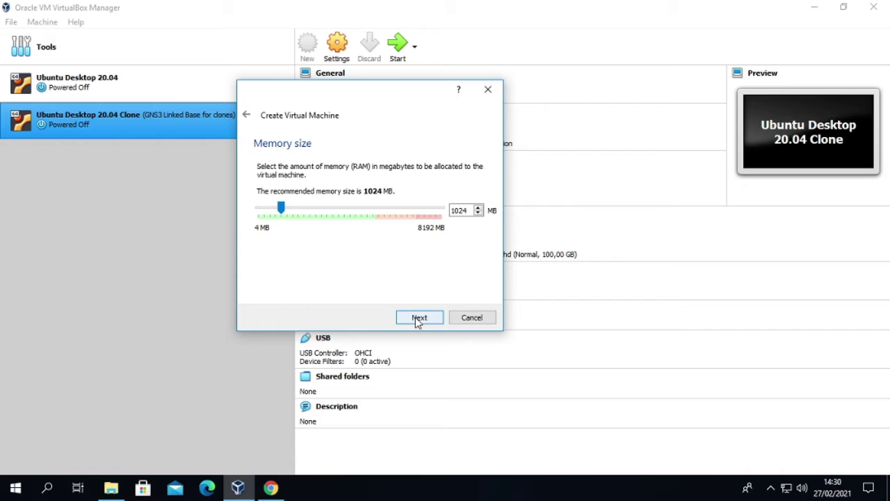
Step: Set the virtual machine's memory size to 2048 MB and accept it
double_click(469, 210)
type("2048")
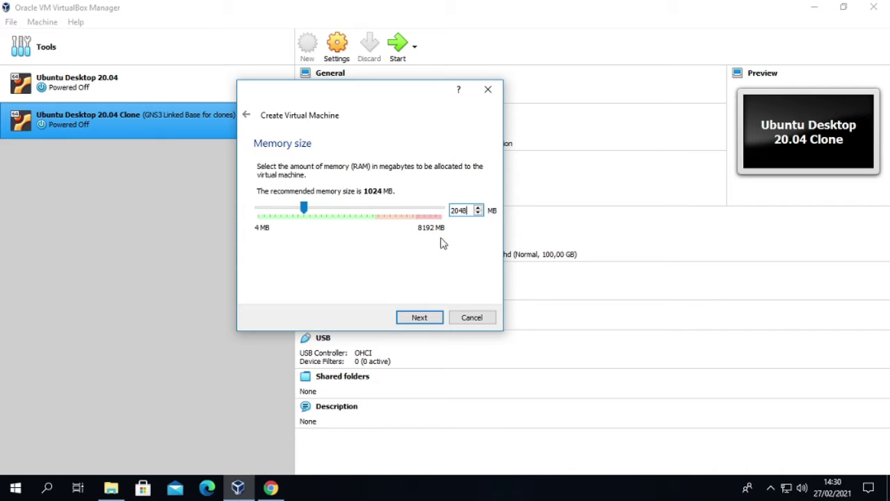
left_click(420, 324)
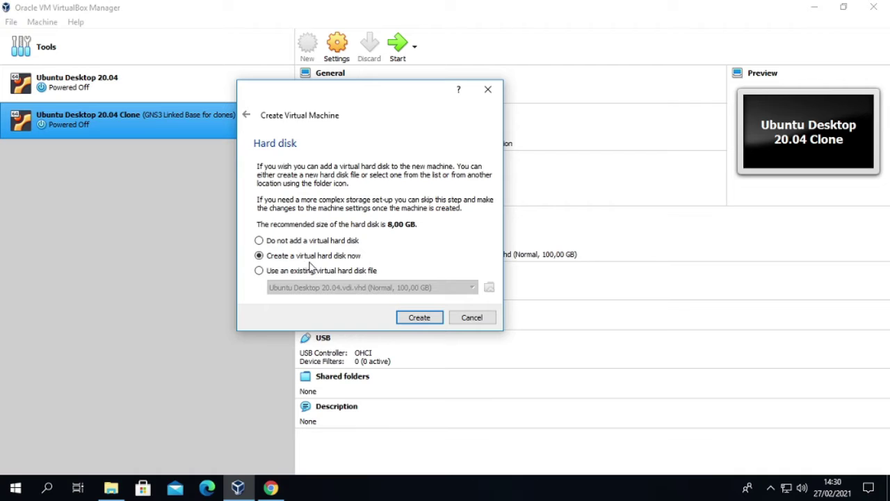
Step: Choose to create a virtual hard disk now, with the VHD file type and dynamically allocated storage
left_click(420, 319)
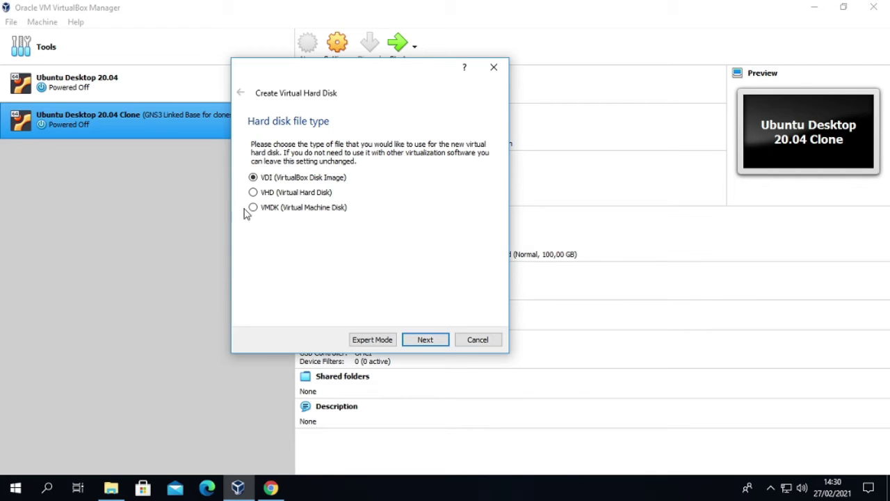
left_click(285, 195)
left_click(421, 340)
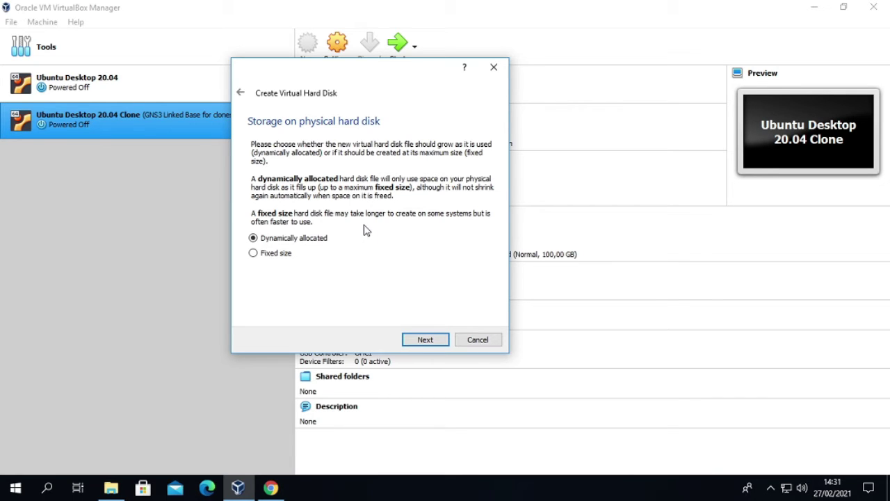
left_click(426, 339)
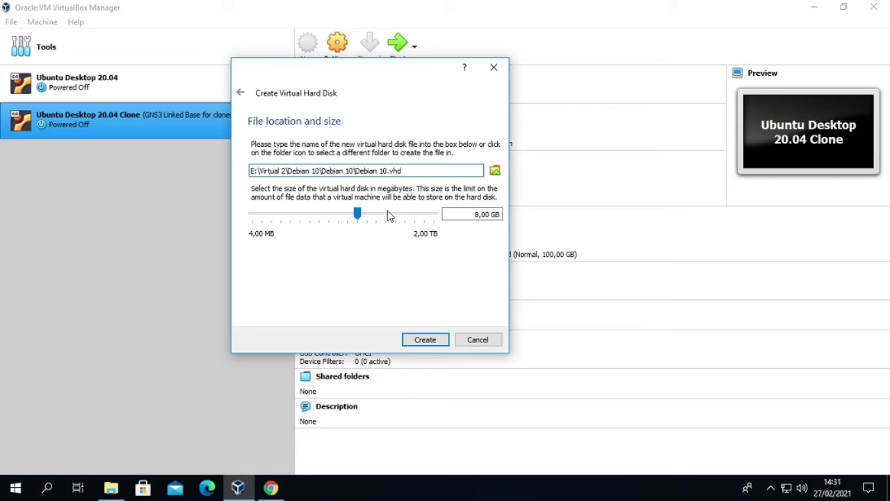
Step: Set the virtual hard disk size to 20 GB and create the disk
left_click(473, 216)
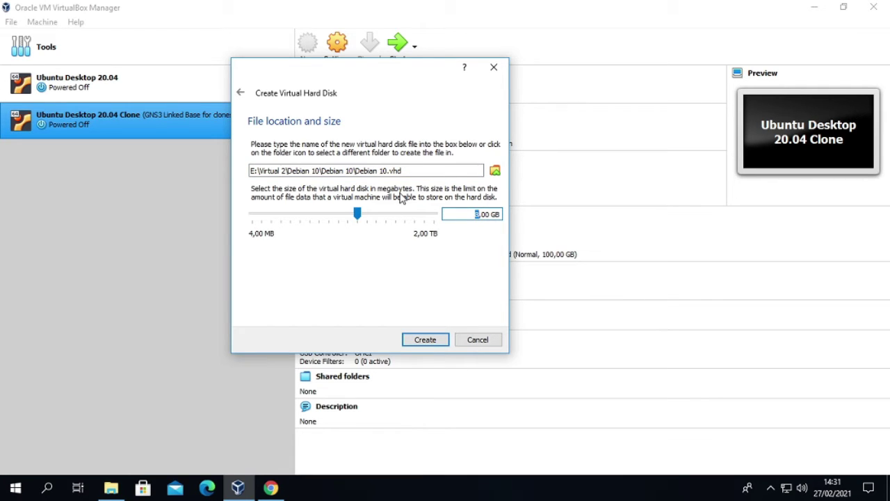
type("20")
left_click(435, 339)
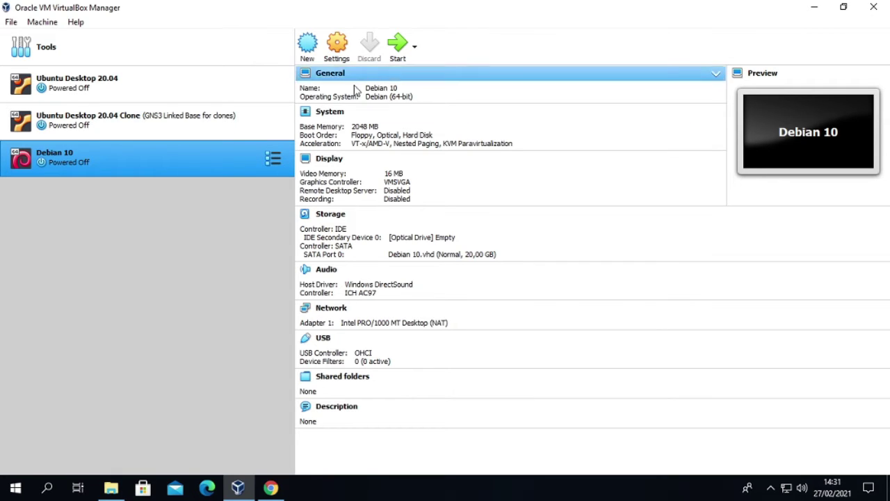
Step: Attach network Adapter 1 of the Debian 10 machine to Bridged Adapter and save the settings
left_click(344, 55)
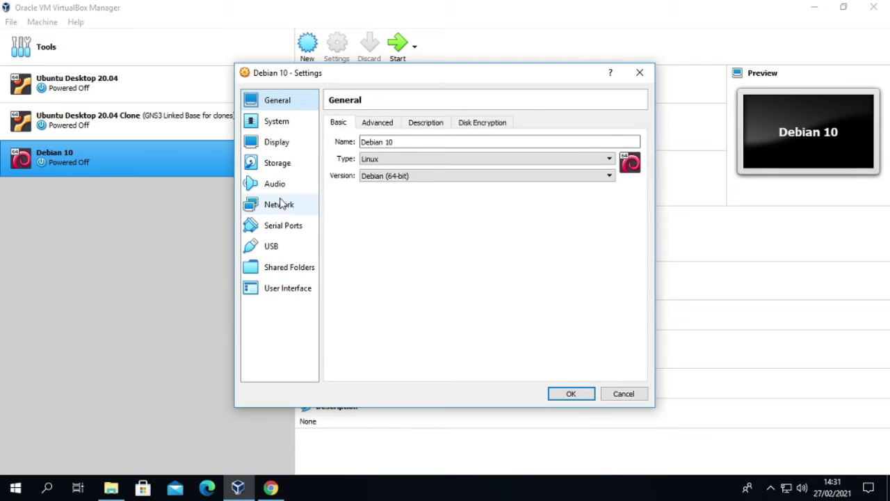
left_click(282, 206)
left_click(448, 153)
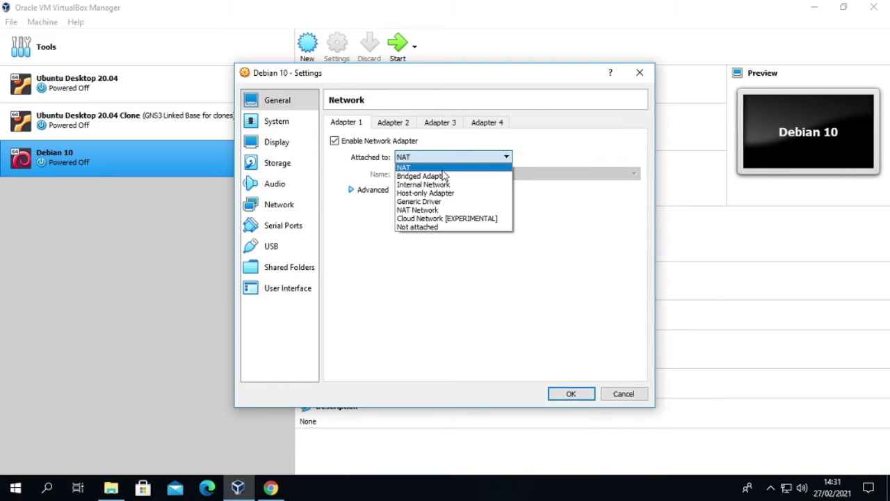
left_click(426, 177)
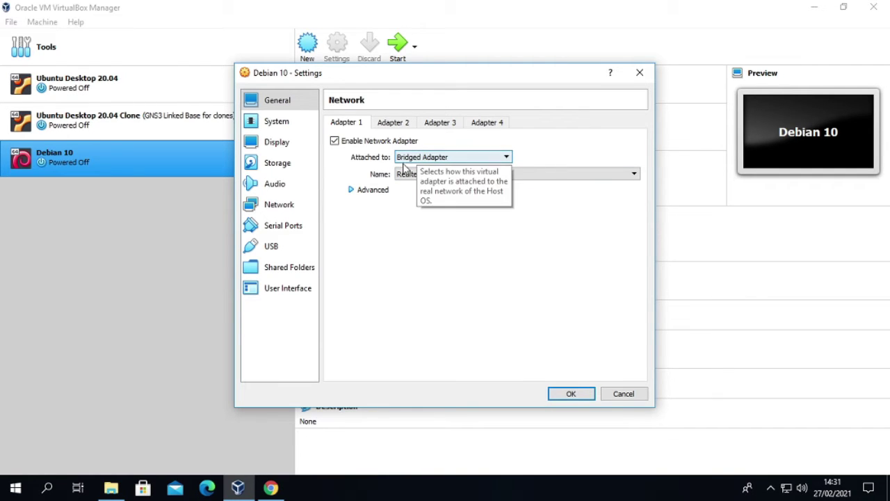
left_click(574, 394)
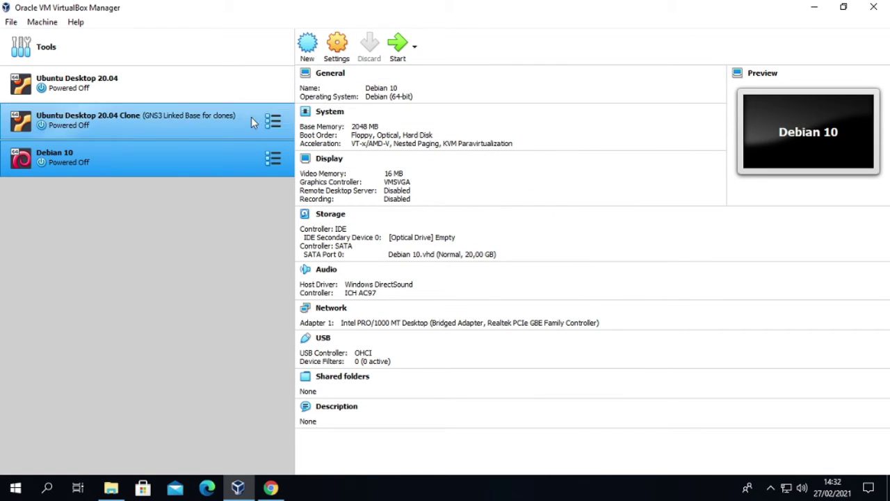
Step: Start the Debian 10 virtual machine and begin adding an optical disk image for the start-up disk
left_click(397, 50)
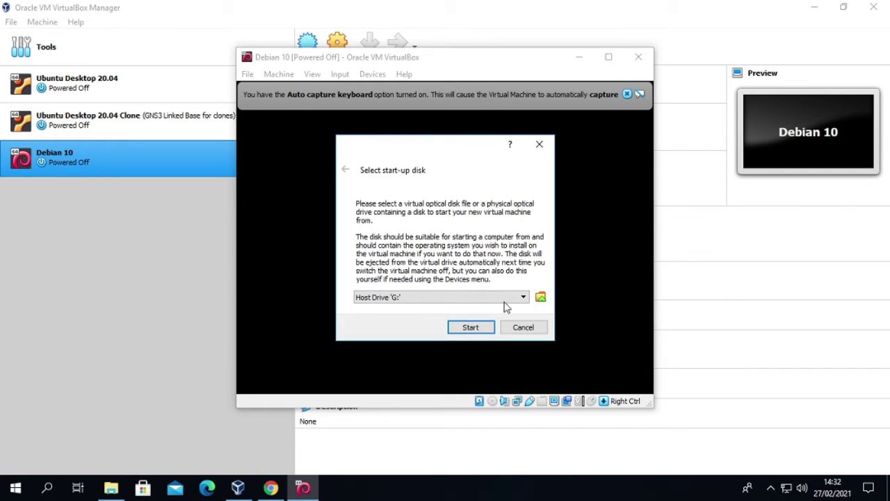
left_click(541, 298)
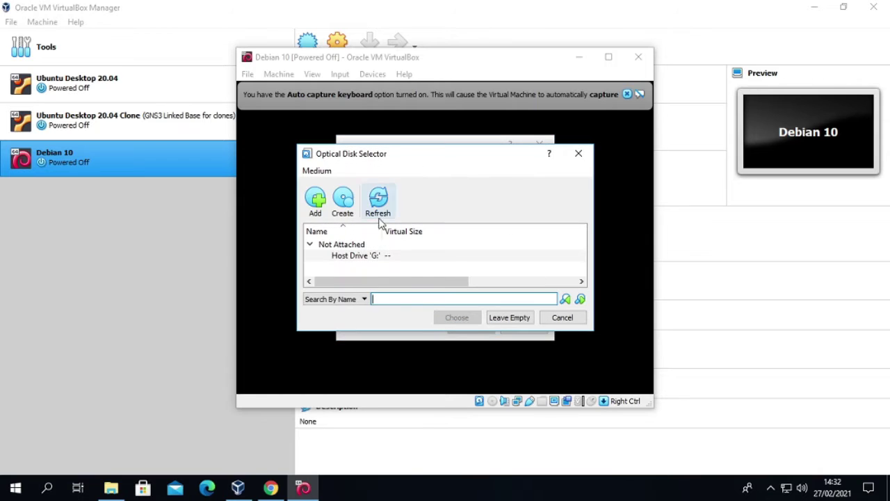
left_click_drag(449, 161, 400, 103)
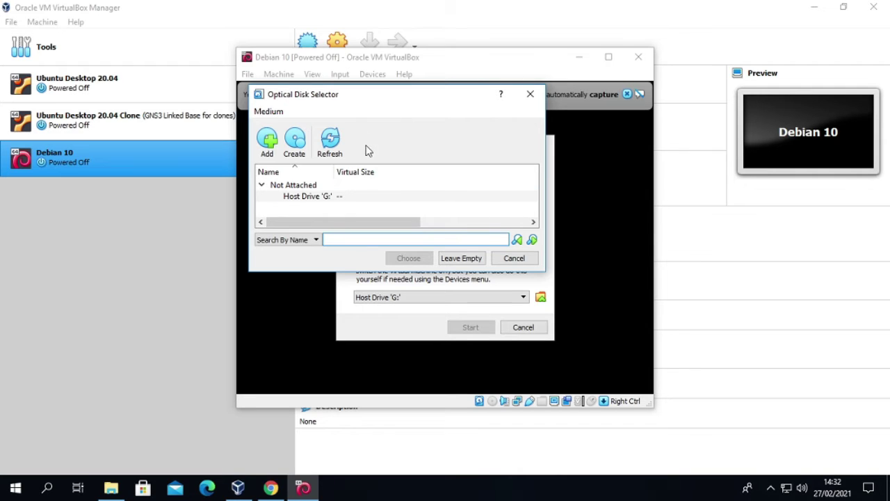
left_click(266, 157)
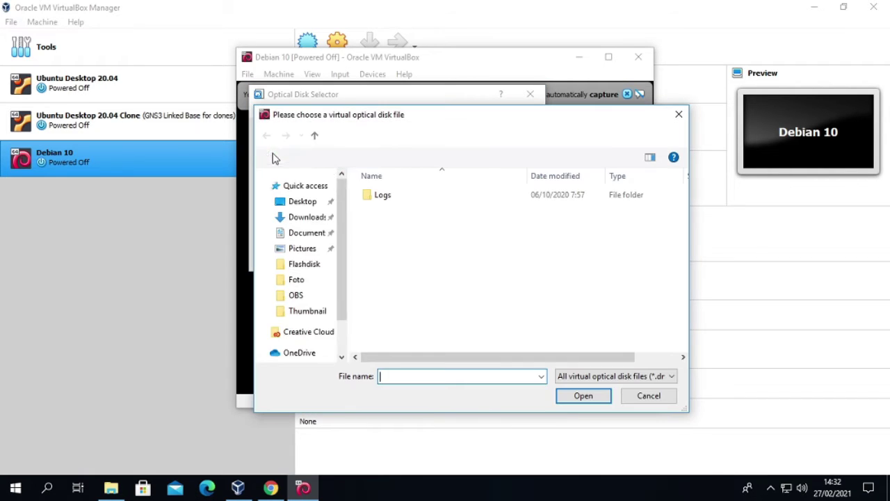
Step: Browse to the OS Linux folder on drive DATA (E:) for the optical disk file
left_click(296, 336)
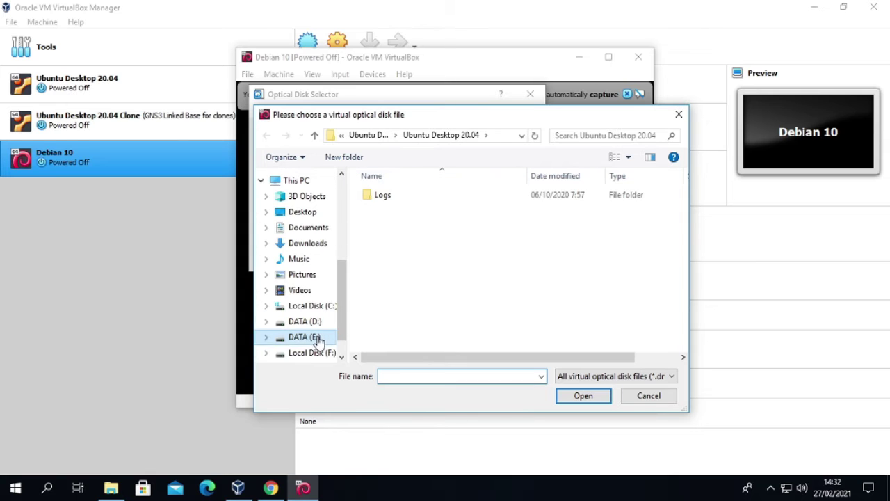
scroll(439, 306, "down", 2)
scroll(407, 278, "up", 2)
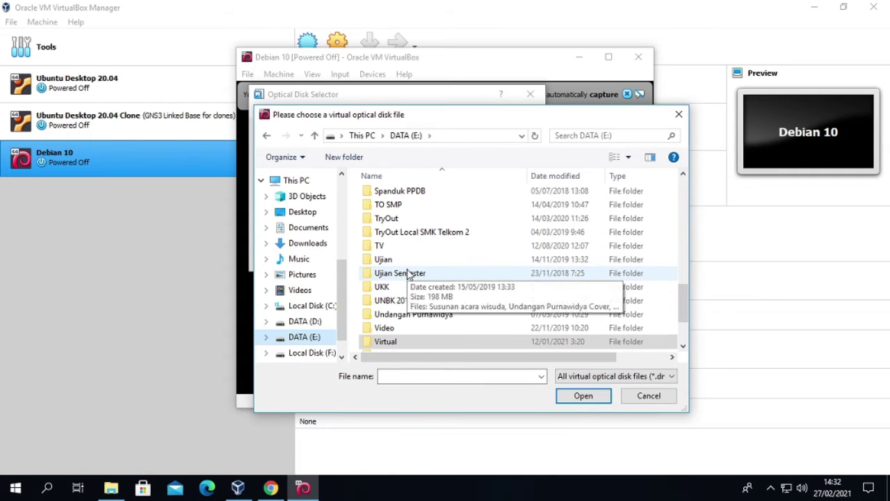
scroll(407, 252, "up", 2)
scroll(407, 251, "down", 2)
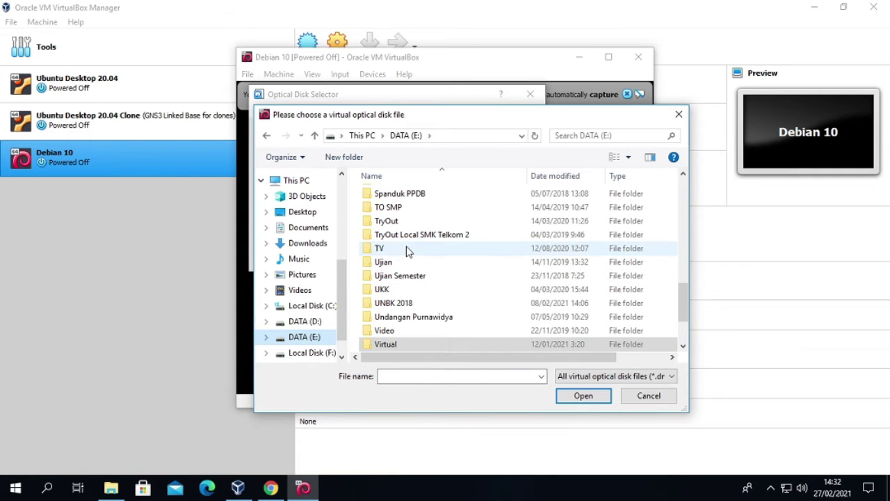
scroll(408, 251, "up", 1)
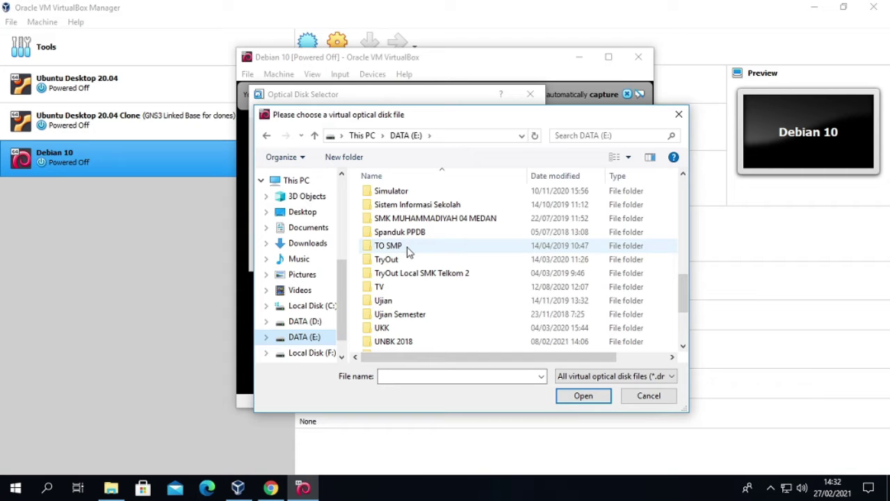
scroll(409, 251, "down", 2)
scroll(409, 252, "up", 1)
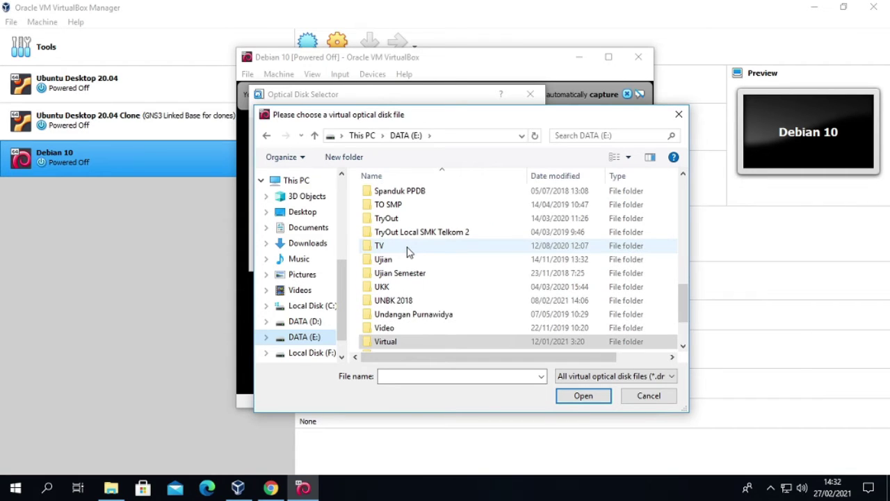
scroll(409, 251, "up", 3)
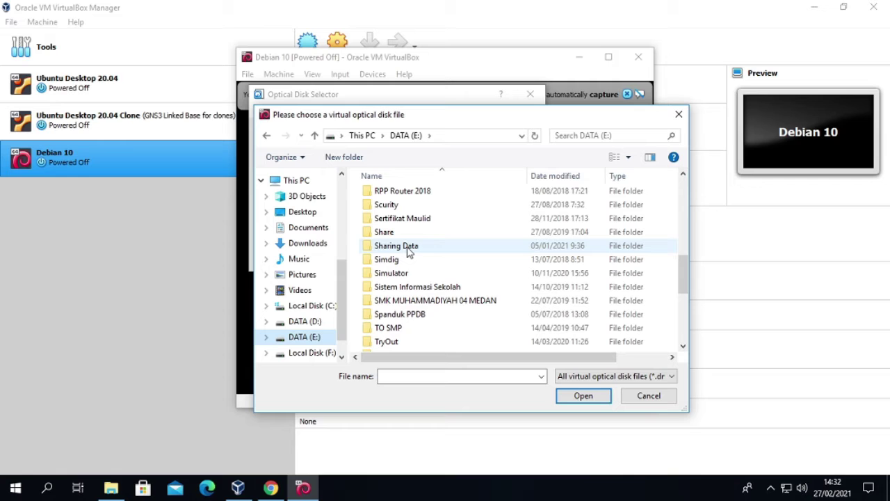
scroll(408, 251, "up", 3)
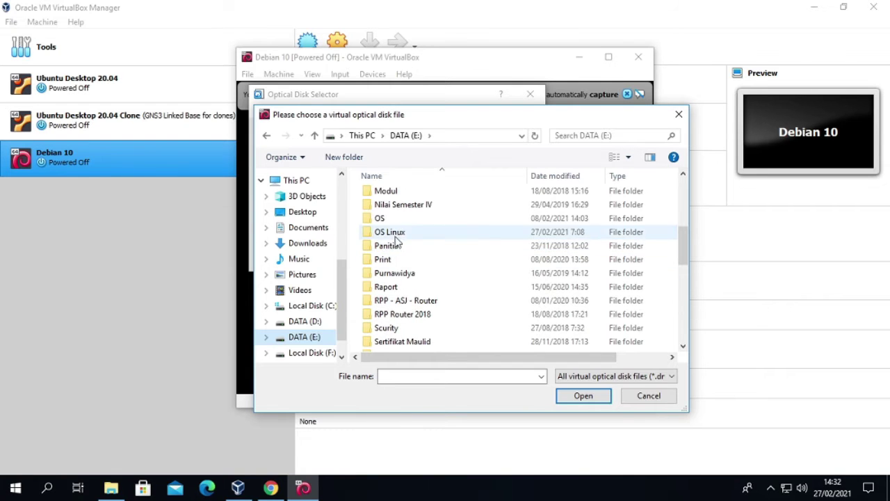
double_click(397, 234)
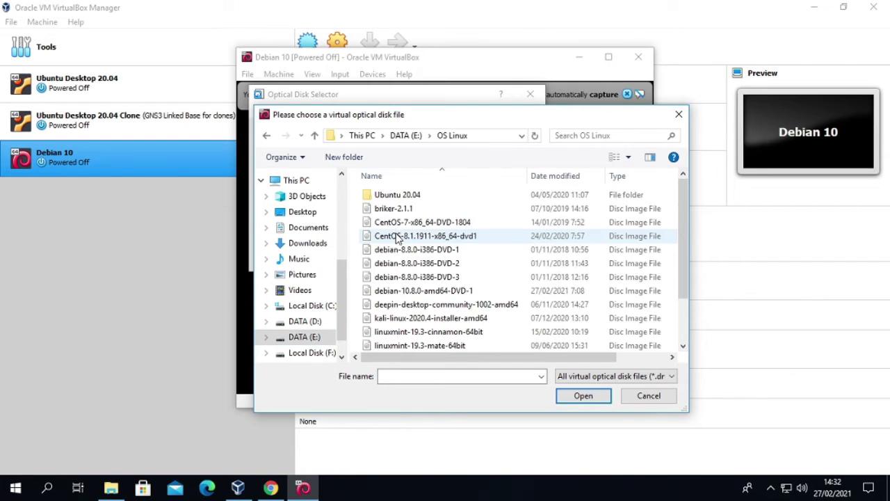
Step: Choose debian-10.8.0-amd64-DVD-1 as the start-up disk and boot the virtual machine from it
left_click(431, 292)
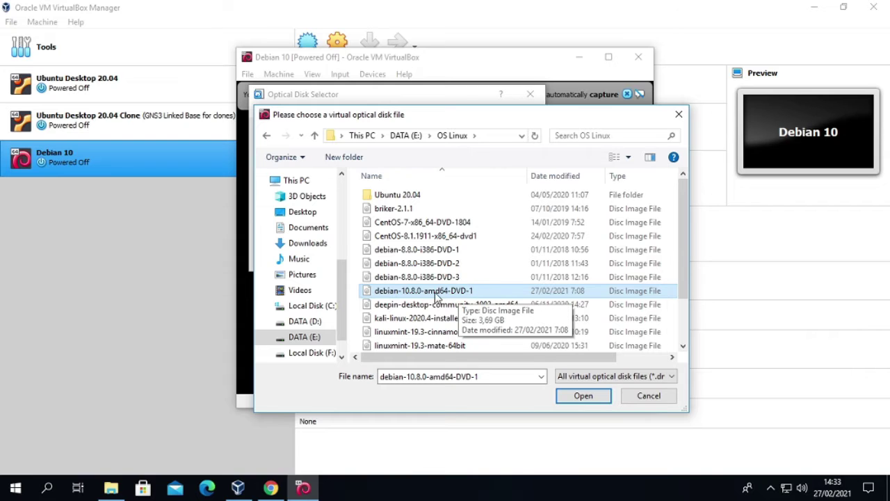
left_click(582, 394)
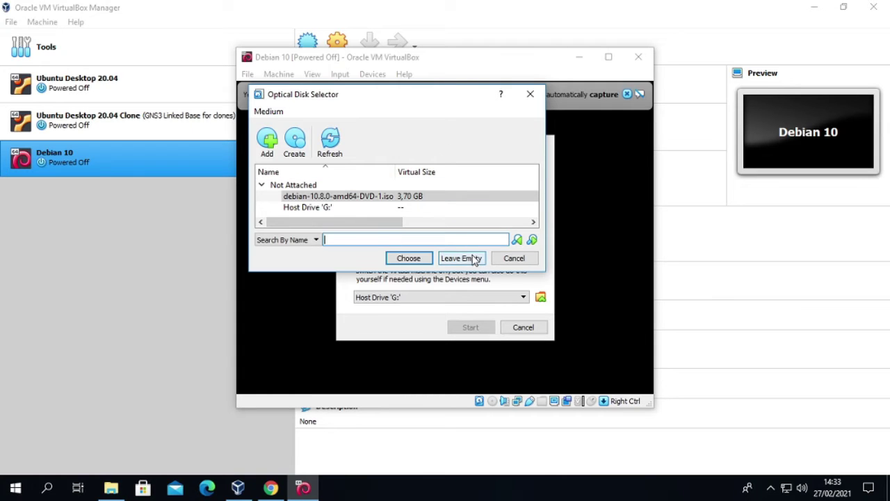
left_click(408, 258)
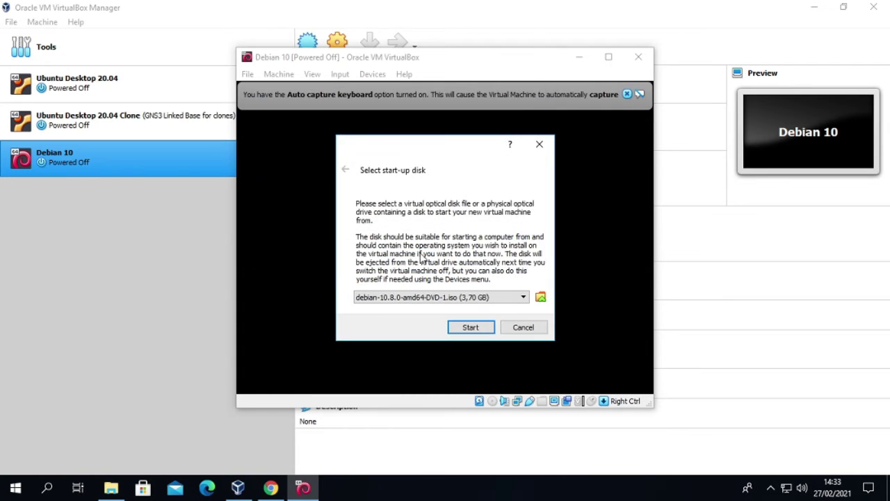
left_click(472, 328)
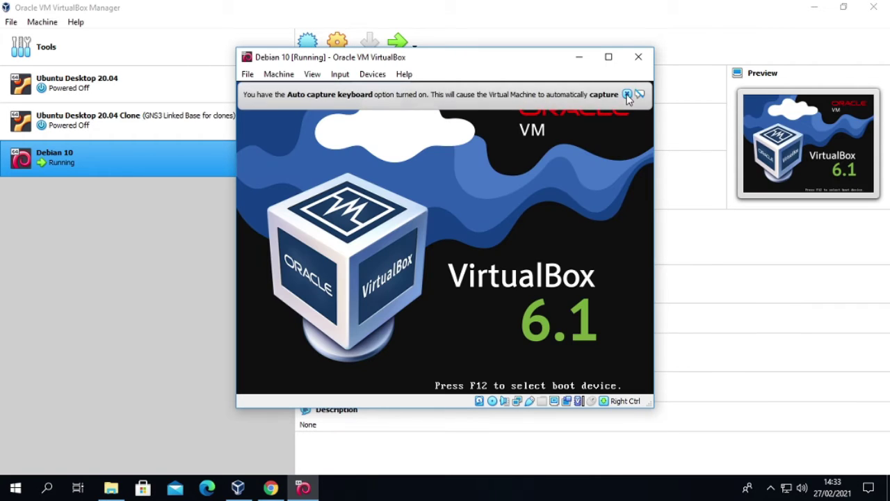
Step: Launch the Graphical install of Debian and dismiss the keyboard capture and mouse pointer integration notices
left_click(627, 93)
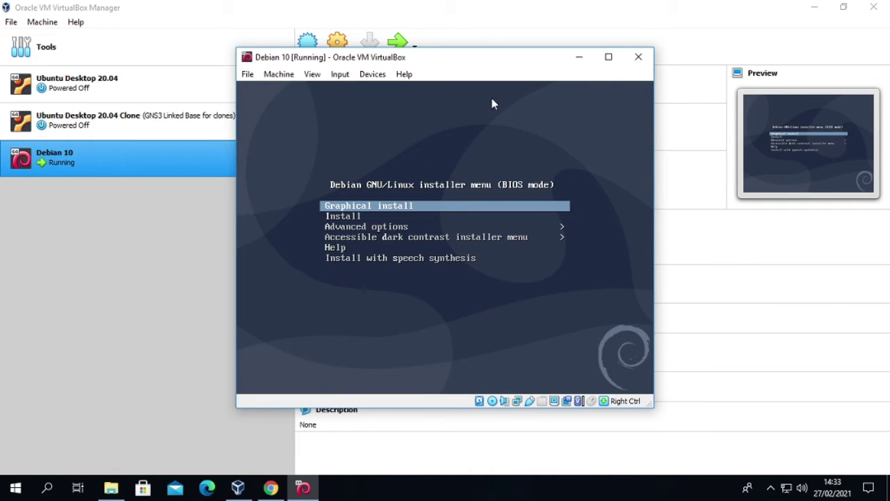
left_click_drag(474, 62, 395, 43)
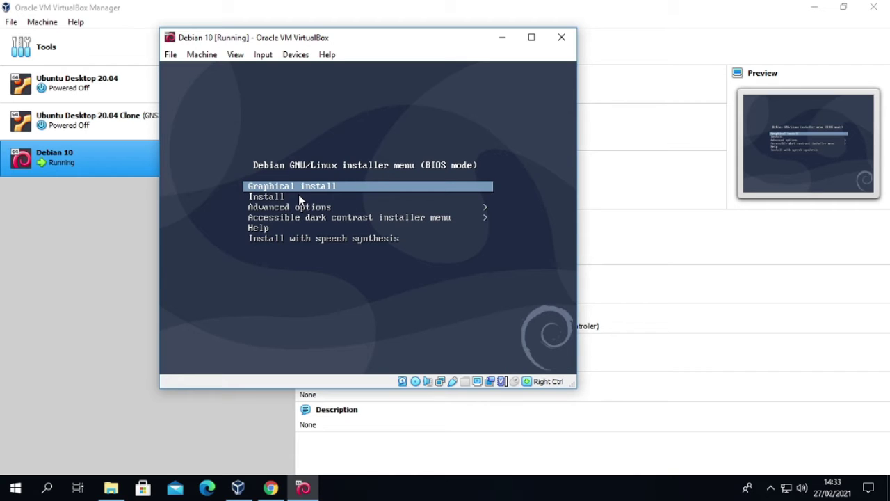
key("Return")
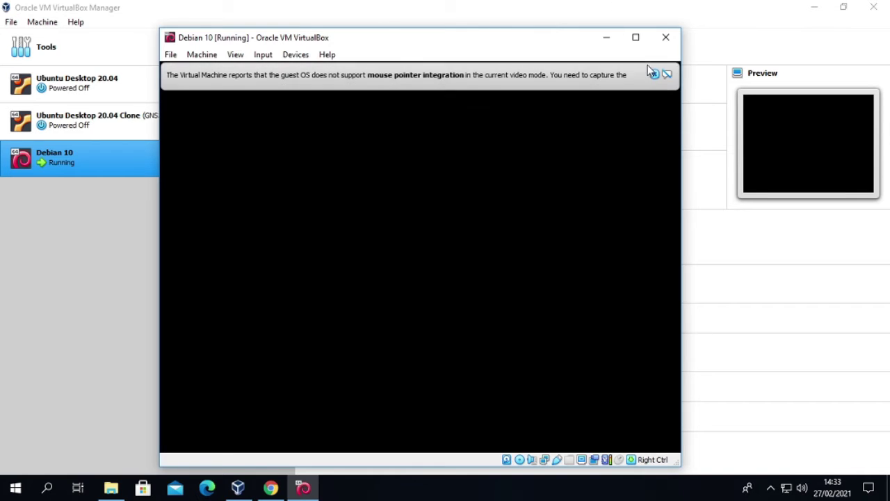
left_click(655, 75)
left_click_drag(533, 48, 529, 30)
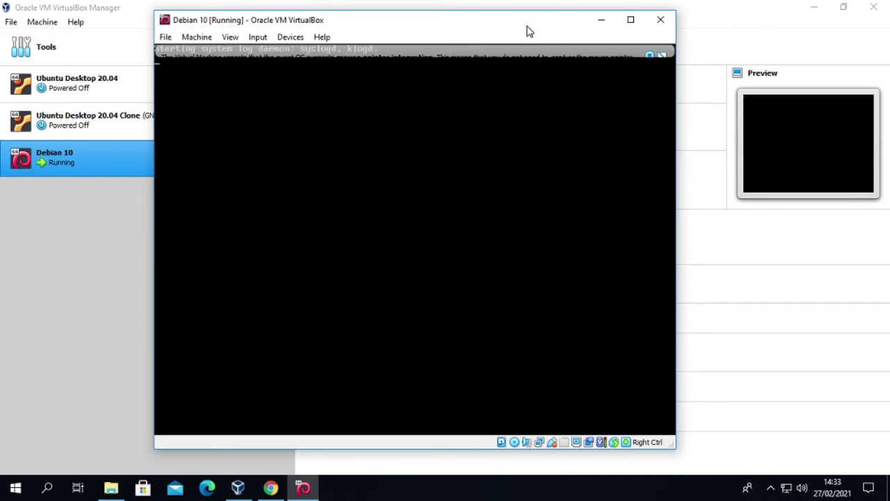
left_click(648, 57)
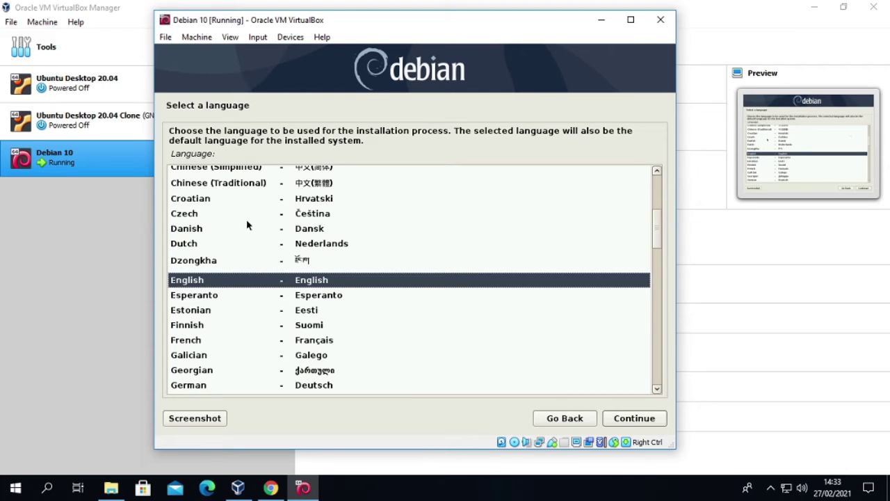
Step: Look through the installer's language list and continue with English as the installation language
left_click_drag(657, 228, 648, 264)
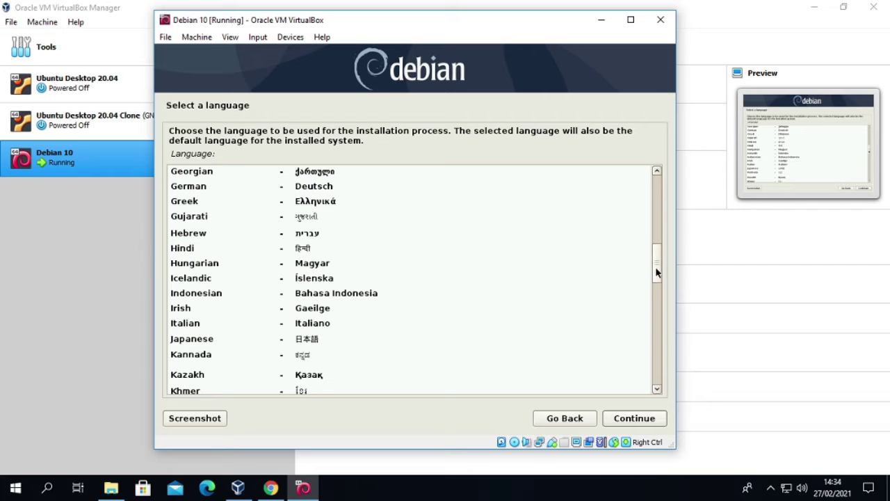
left_click_drag(658, 273, 664, 241)
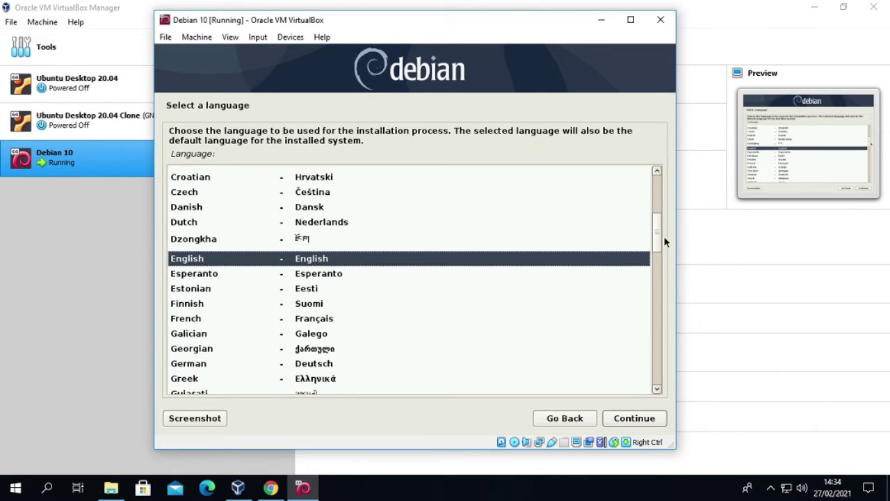
left_click(635, 418)
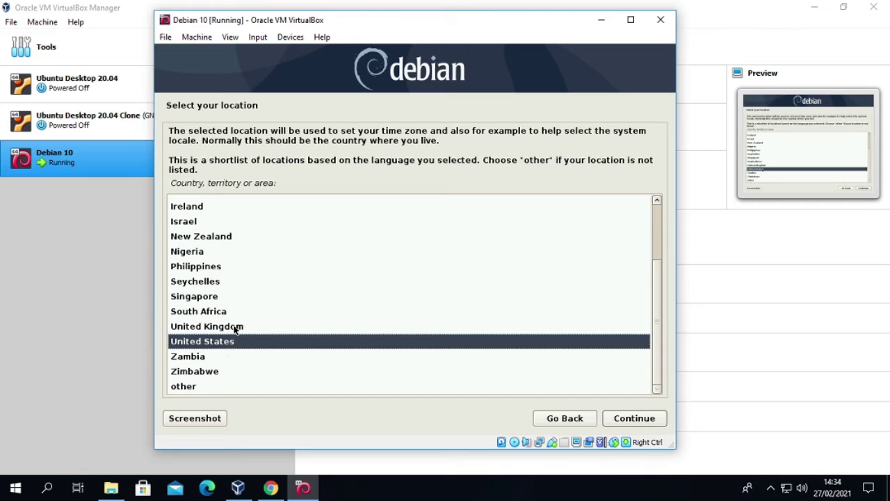
Step: Set the installation location to Indonesia, found in the Asia region under other locations
left_click(182, 388)
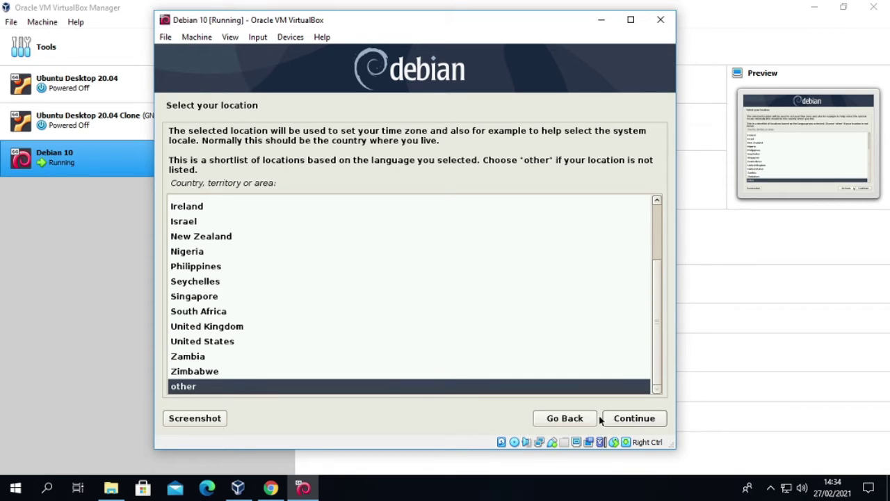
double_click(262, 388)
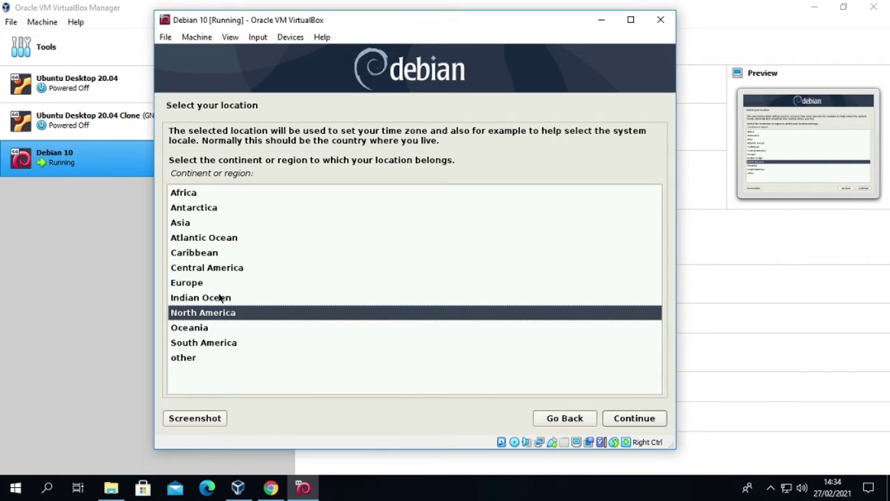
left_click(188, 225)
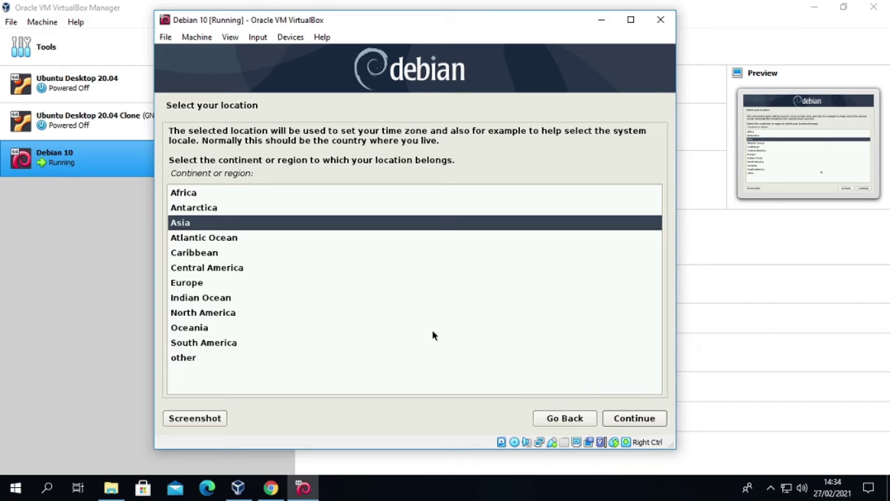
double_click(184, 224)
scroll(244, 258, "down", 2)
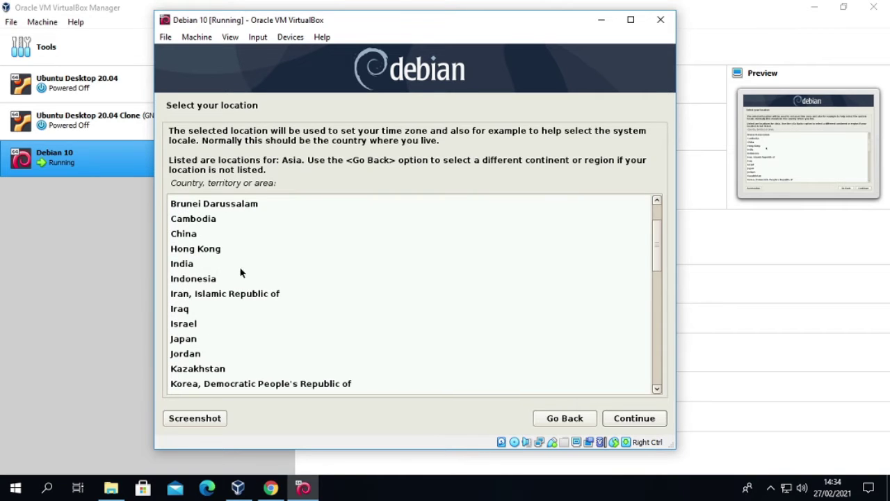
double_click(202, 281)
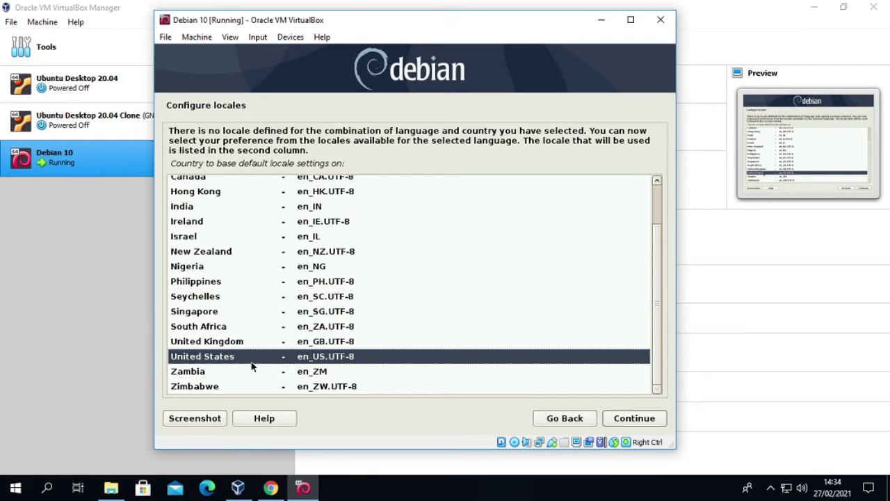
Step: Base the default locale on United States (en_US.UTF-8) and use the American English keymap
left_click(643, 419)
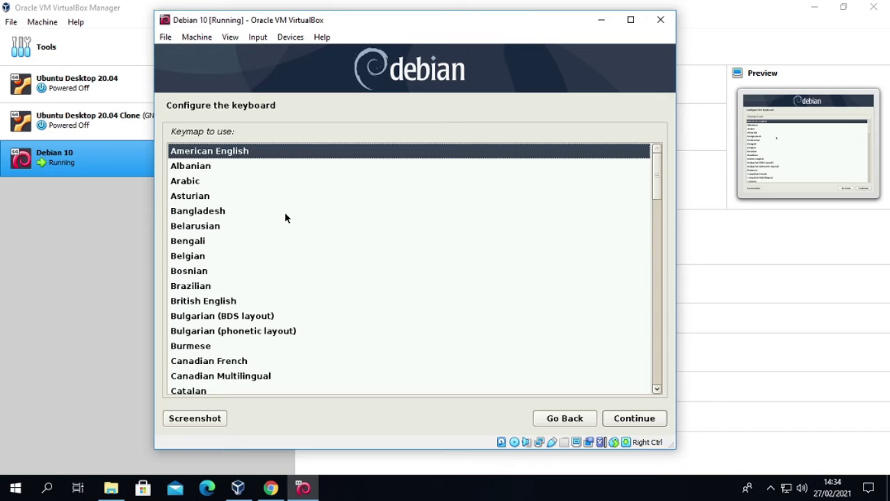
left_click(633, 417)
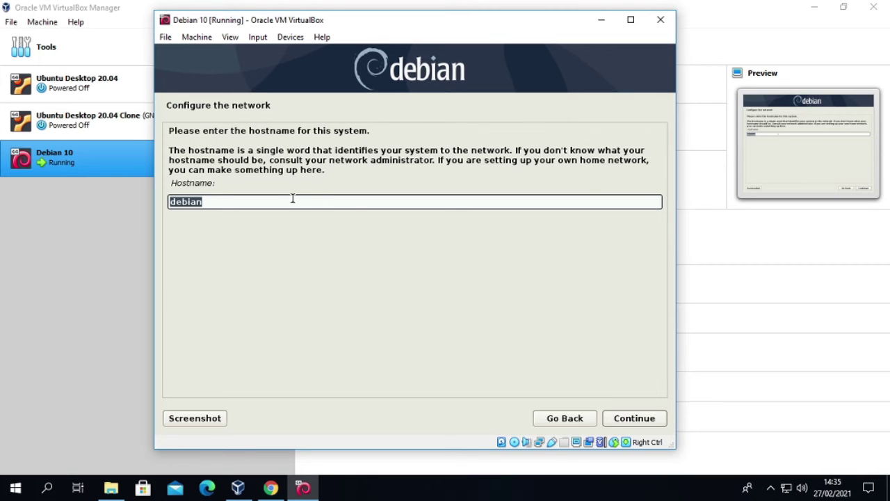
Step: Set the system's hostname to itnewbie and leave the domain name empty
key("BackSpace")
type("itnewbie")
left_click(644, 420)
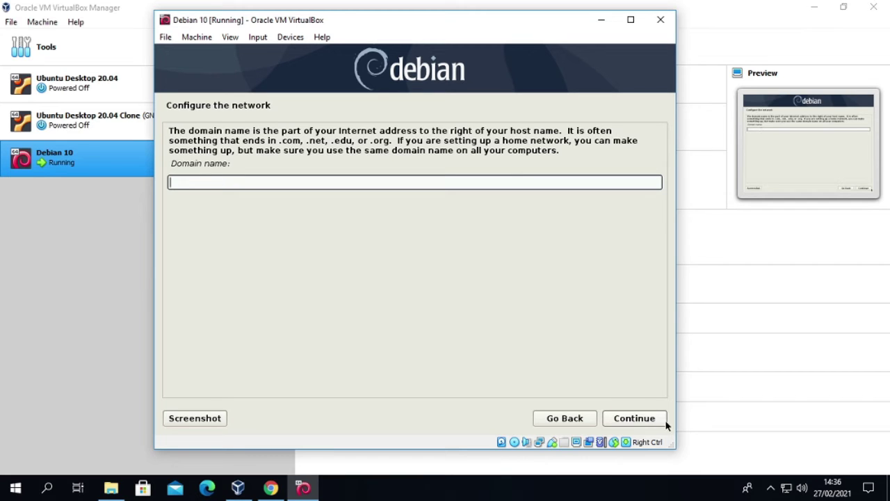
left_click(638, 420)
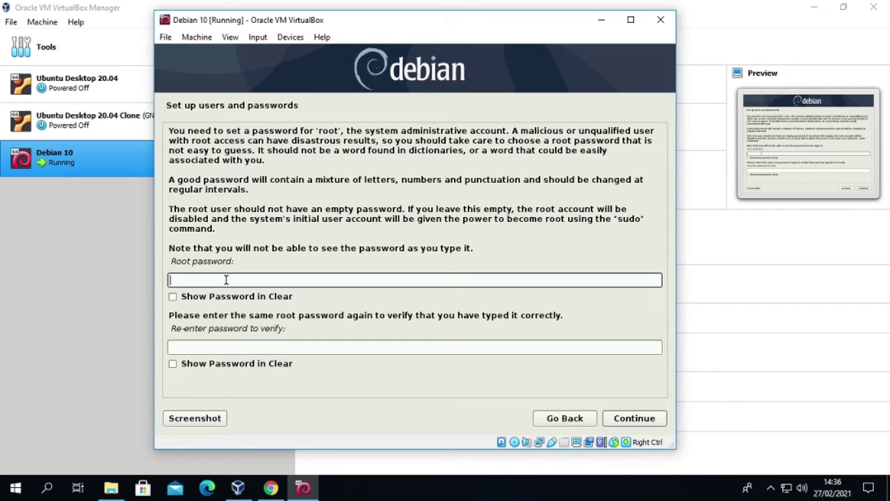
Step: Enter the root password, repeat it for verification and continue to the user account setup
type("●●●●●●●●")
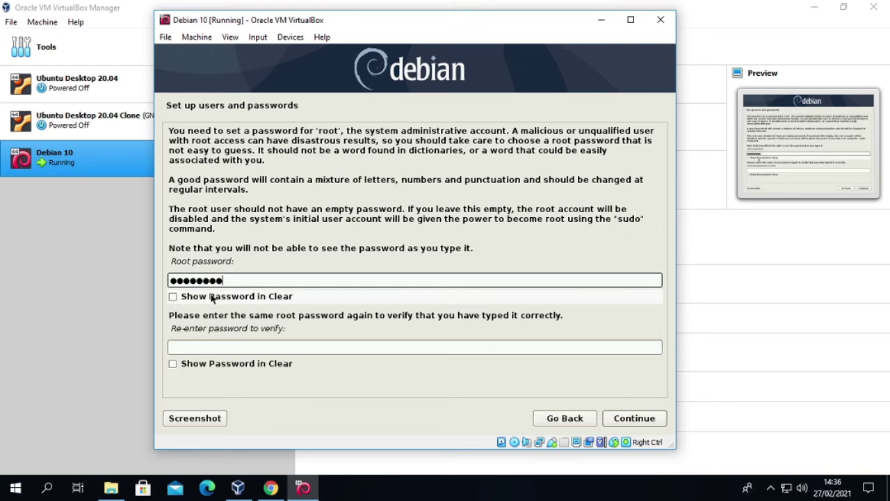
left_click(202, 348)
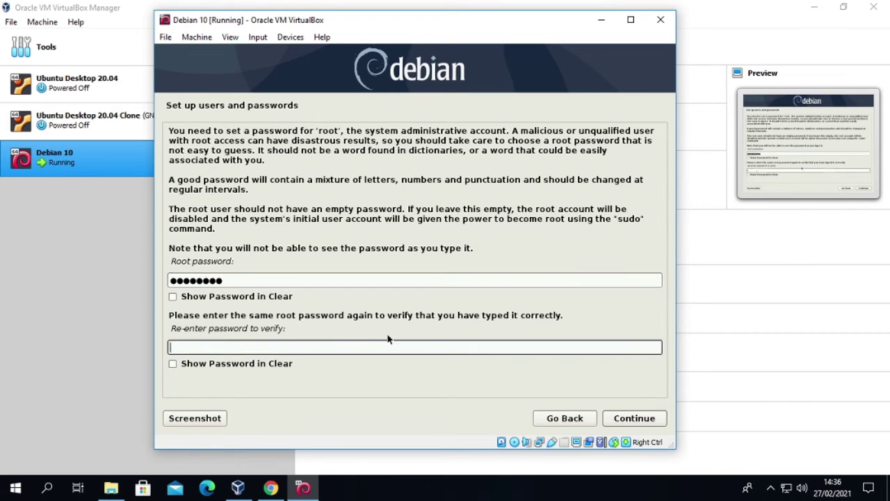
type("●●●●●●●●")
left_click(634, 418)
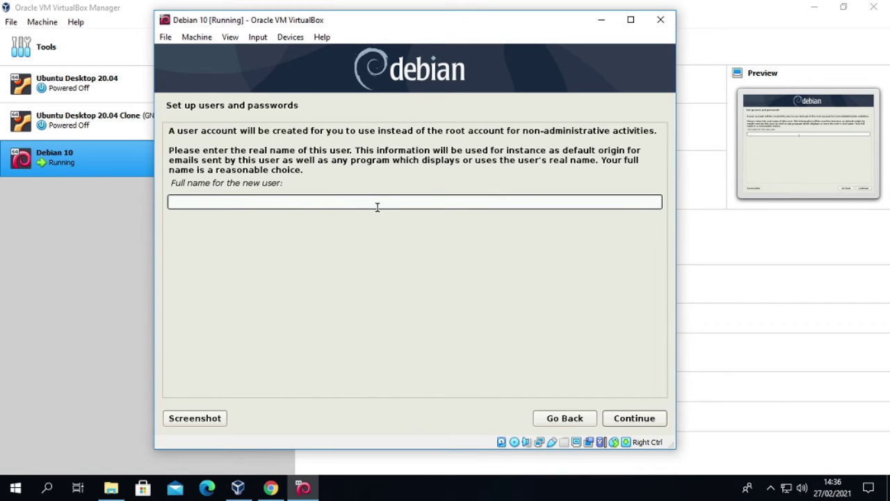
Step: Enter the new user's full name and replace the suggested account username with the user's own
type("IT N")
type("ebie")
type("wbie")
left_click(655, 418)
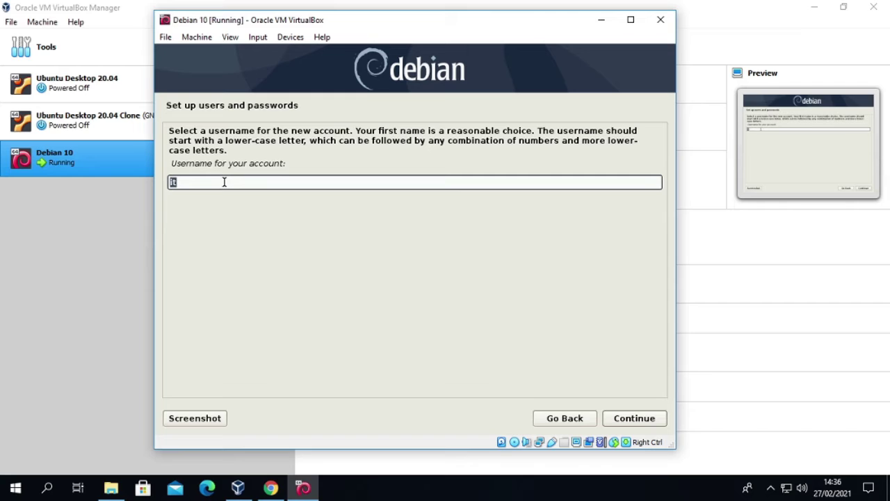
key("BackSpace")
type("riswan")
left_click(643, 417)
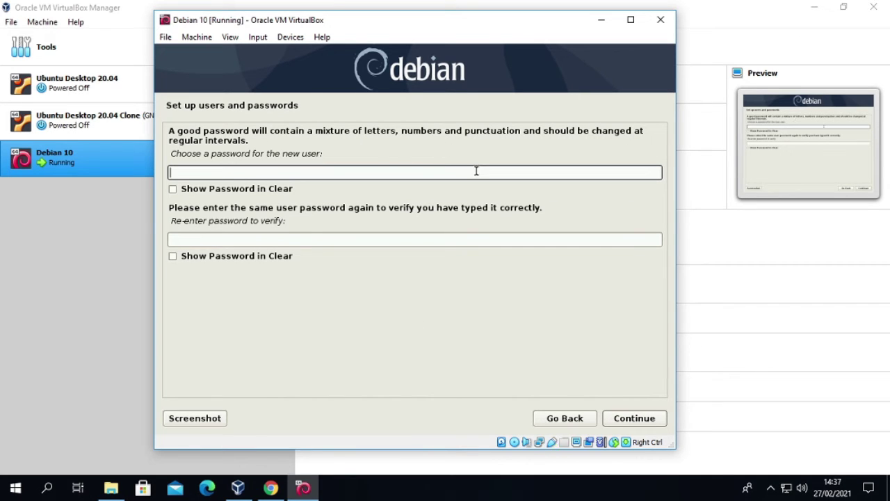
Step: Enter and verify the new user's password, showing both password fields in clear before continuing
key("Tab")
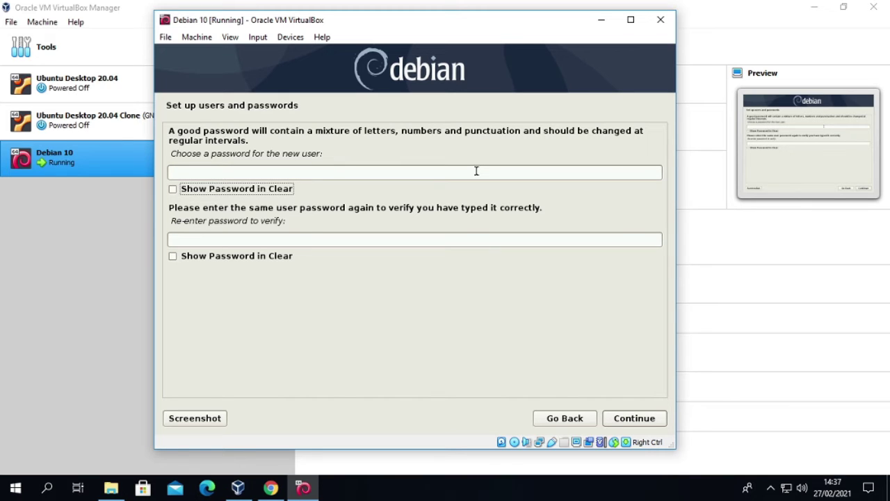
left_click(476, 171)
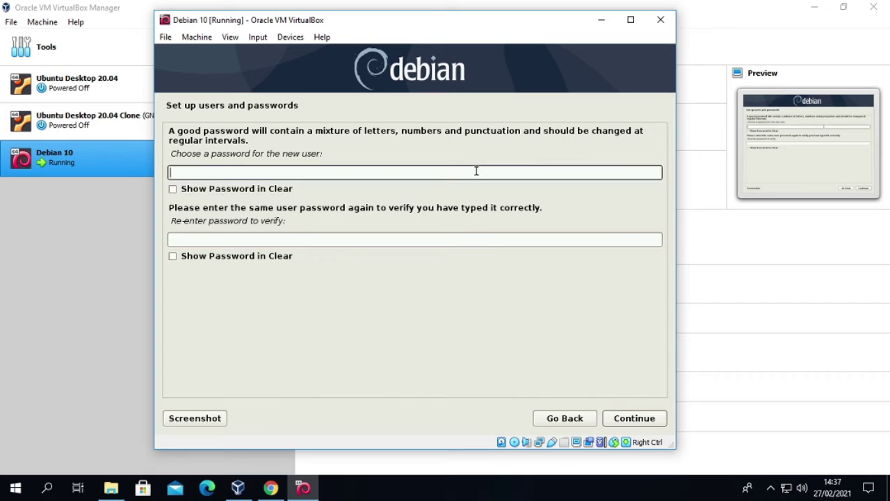
type("******")
left_click(213, 238)
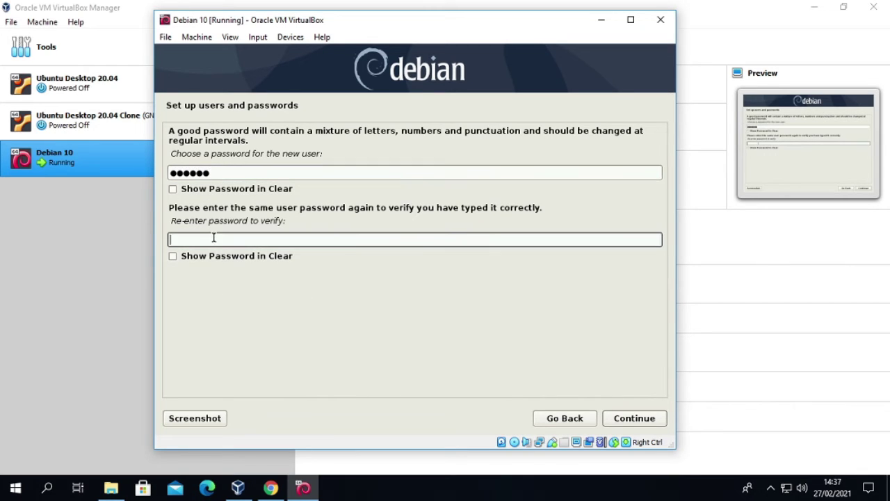
type("******")
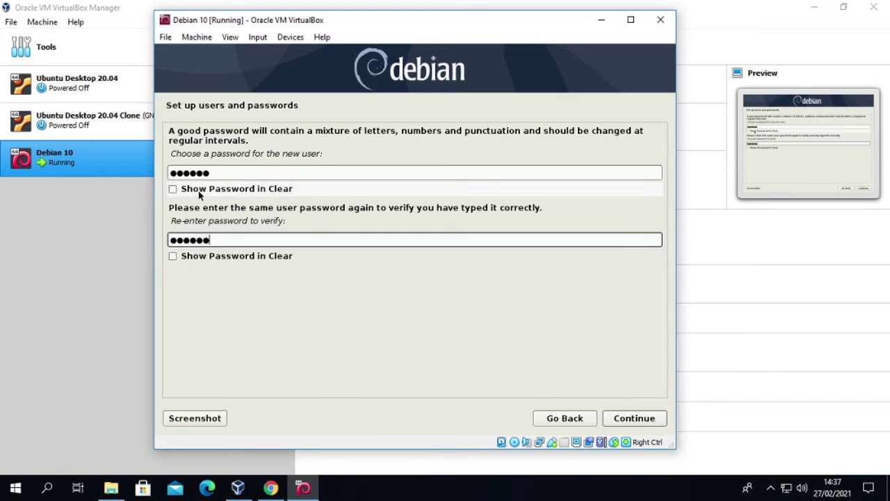
left_click(186, 192)
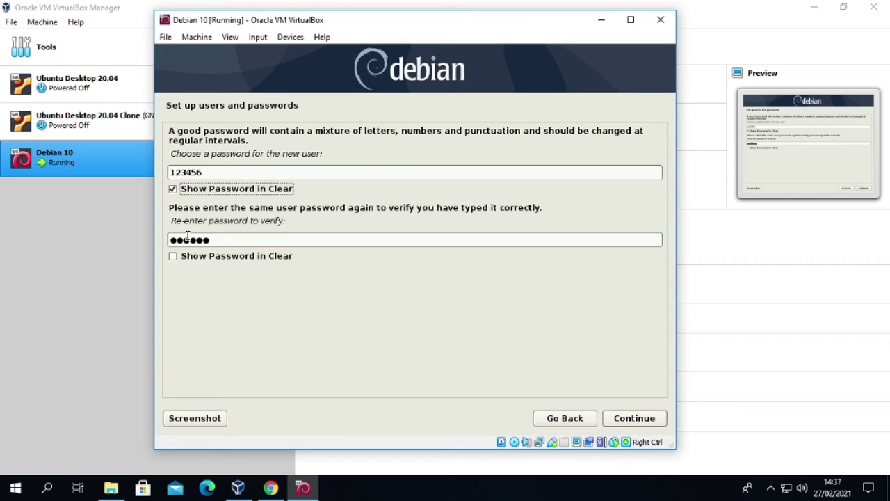
left_click(188, 258)
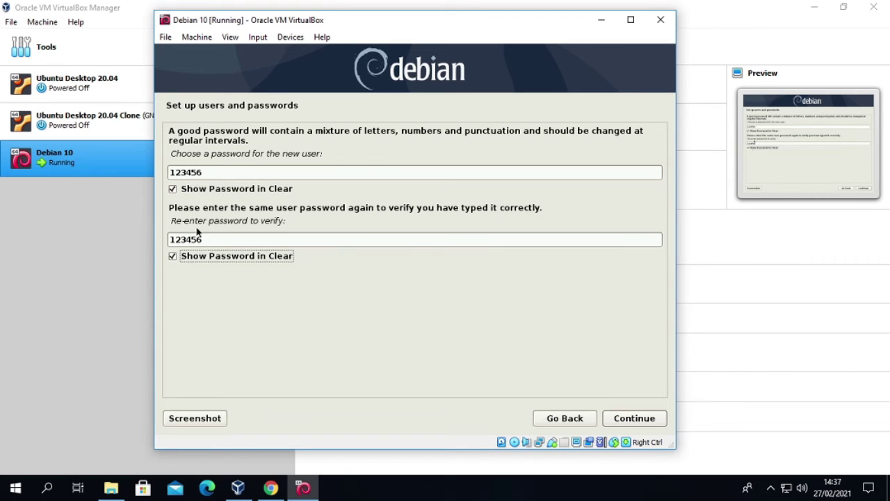
left_click(631, 418)
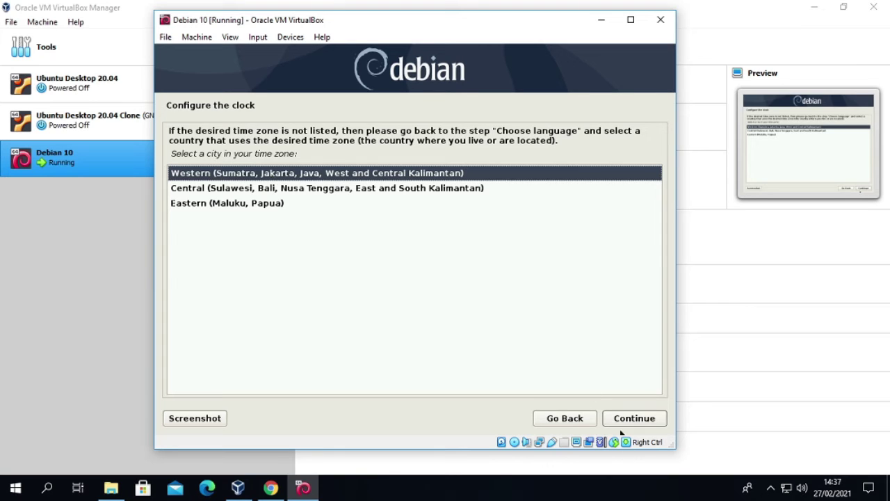
Step: Set the time zone to Western (Sumatra, Jakarta, Java) and choose guided partitioning of the entire VBOX HARDDISK (sda)
left_click(635, 416)
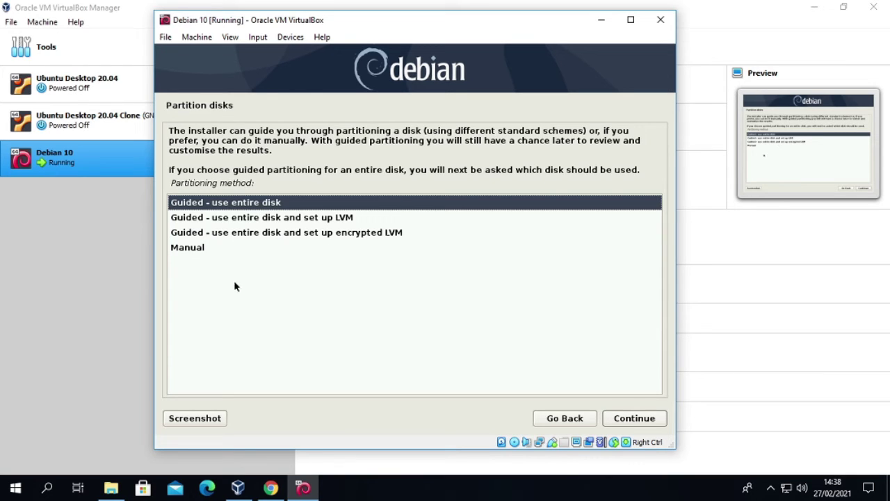
left_click(175, 250)
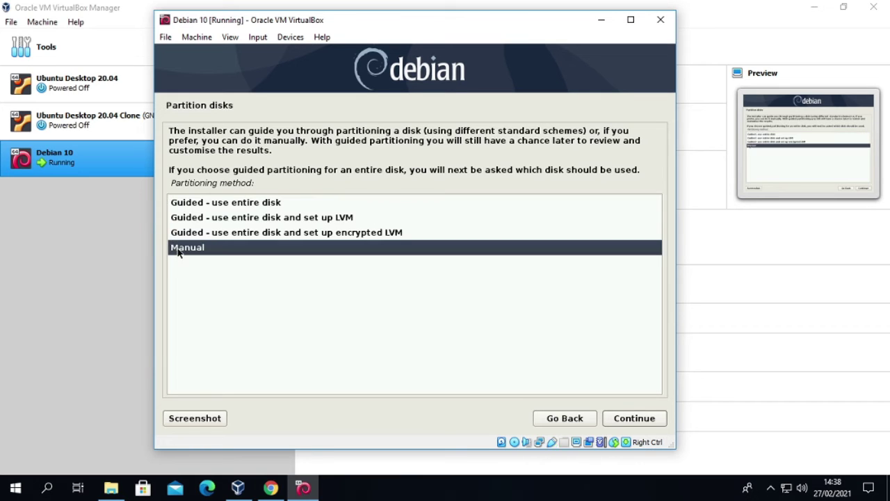
left_click(235, 205)
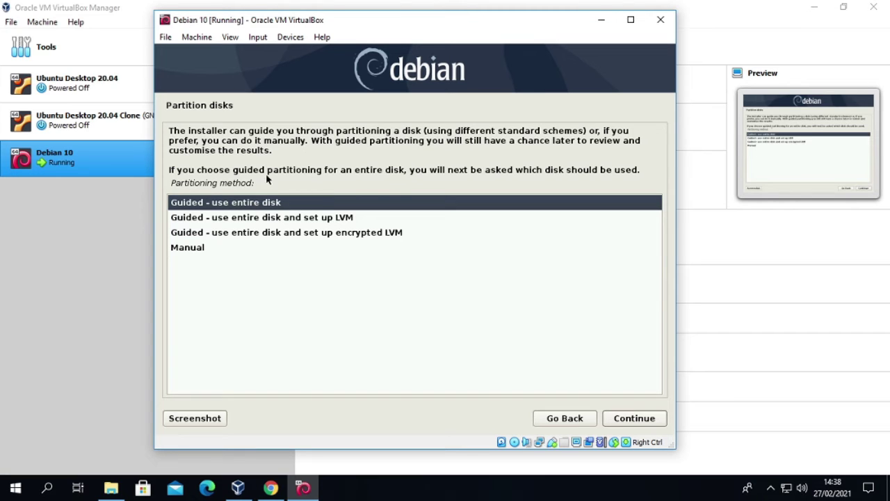
left_click(644, 420)
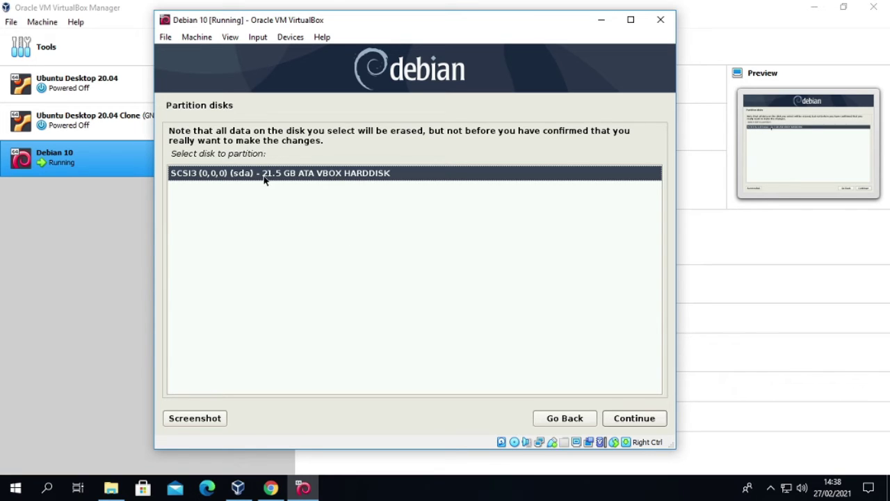
left_click(646, 417)
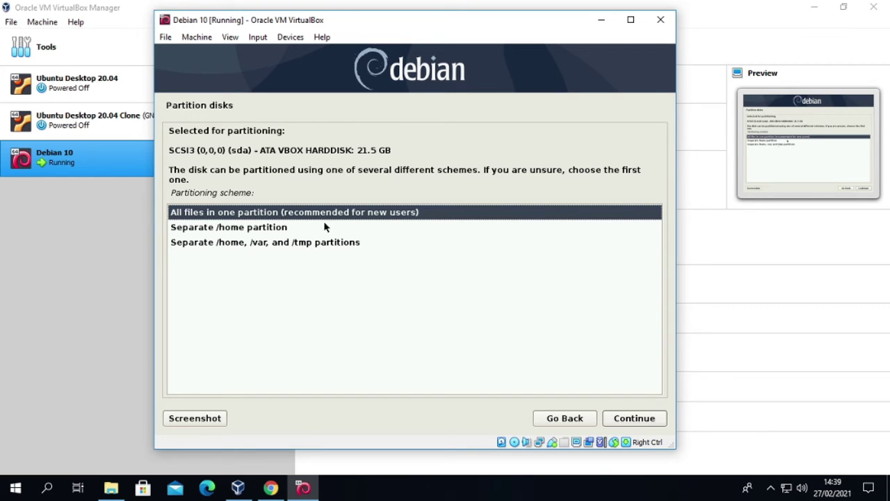
Step: Apply the scheme with all files in one partition, finish partitioning and confirm writing the changes to disk
left_click(244, 215)
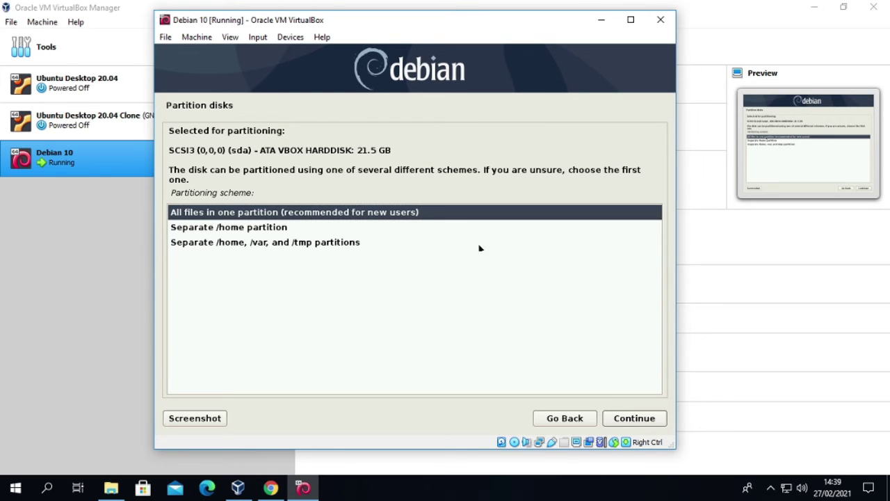
left_click(632, 418)
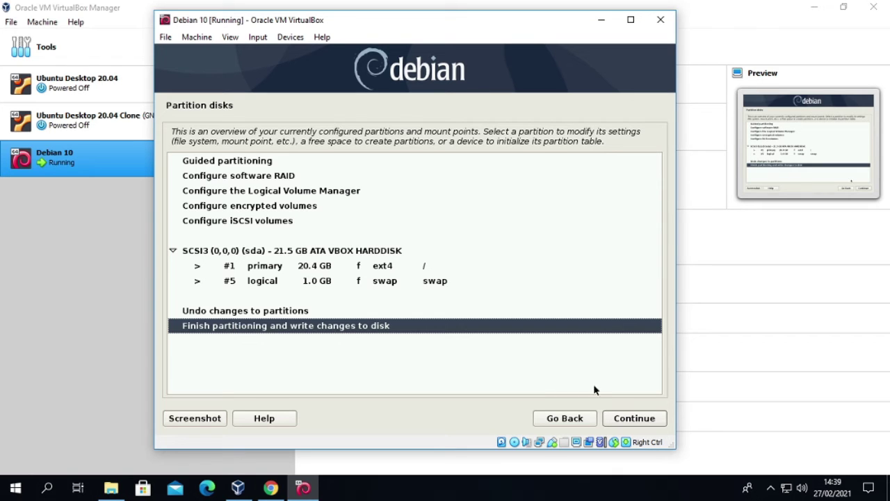
left_click(643, 420)
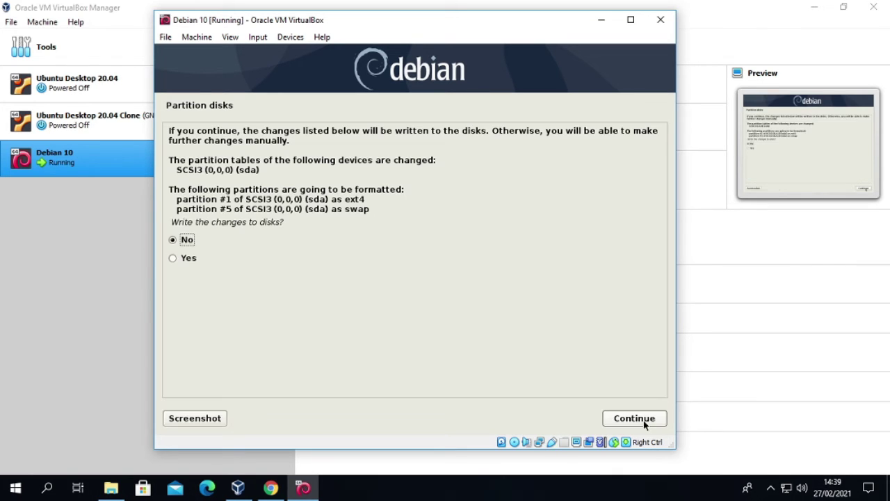
left_click(190, 258)
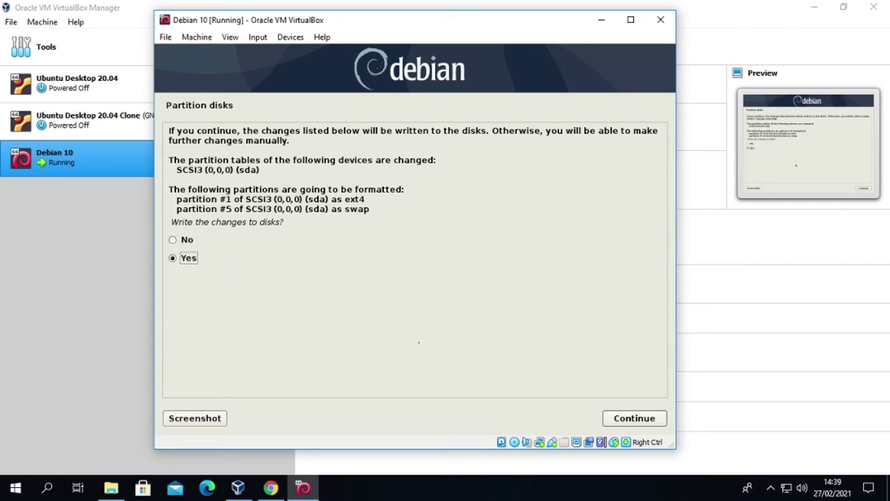
left_click(628, 418)
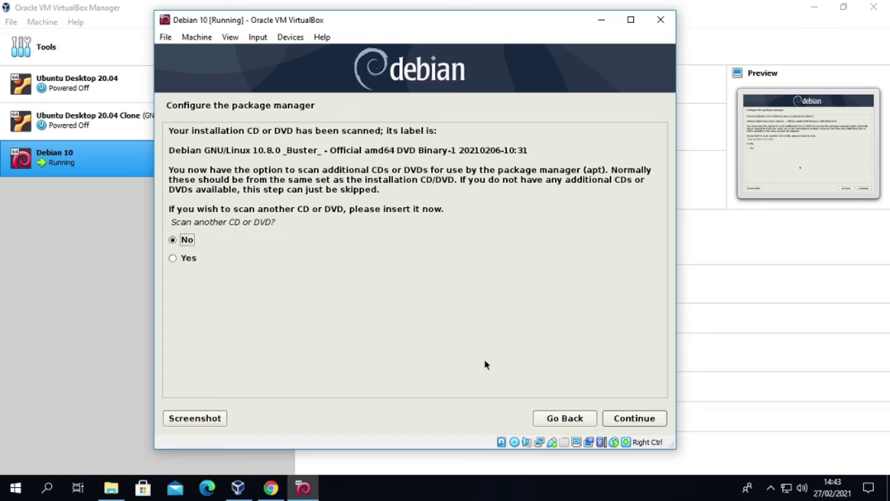
Step: Decline scanning another CD or DVD, using a network mirror and participating in the package usage survey
left_click(637, 420)
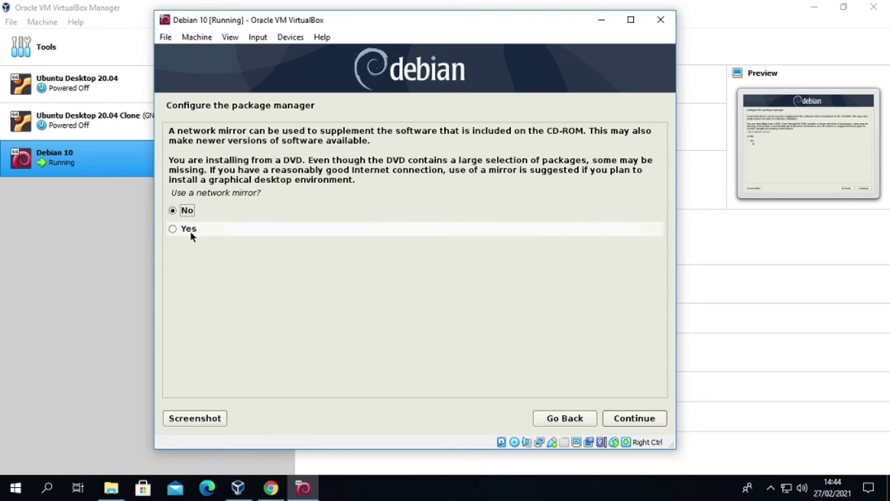
left_click(634, 417)
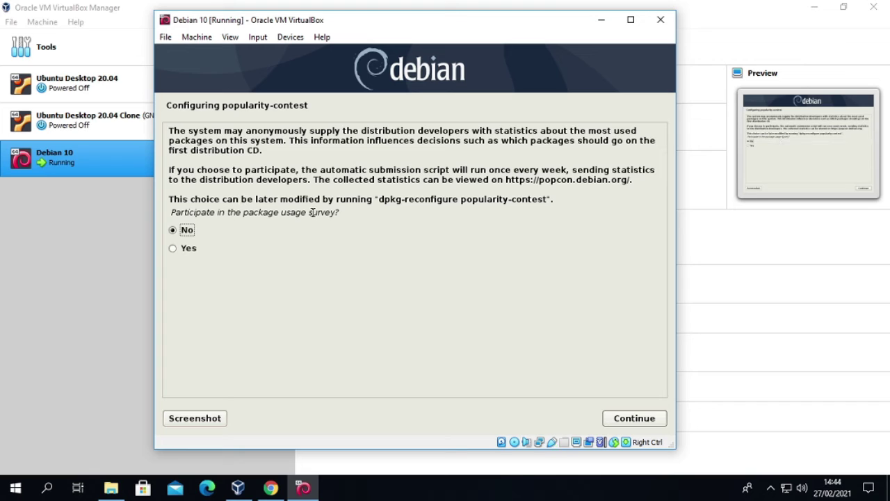
left_click(635, 418)
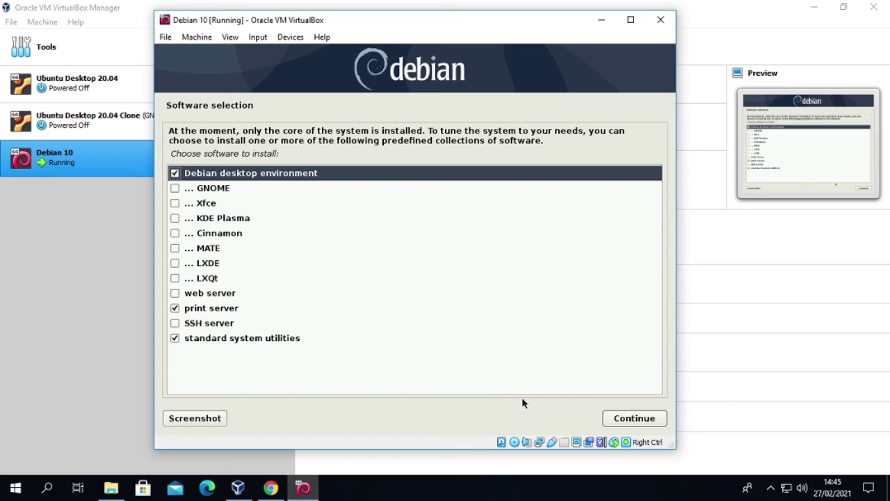
Step: Add SSH server to the default software selection and install the chosen software
left_click(175, 324)
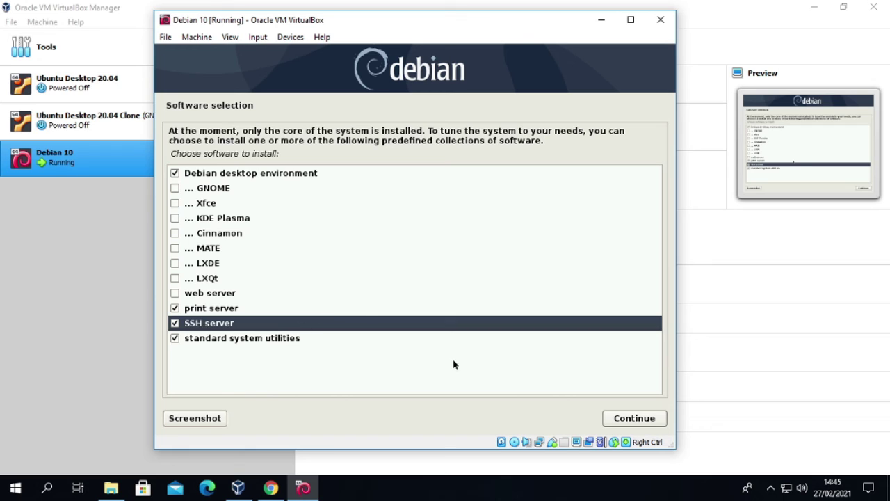
left_click(634, 417)
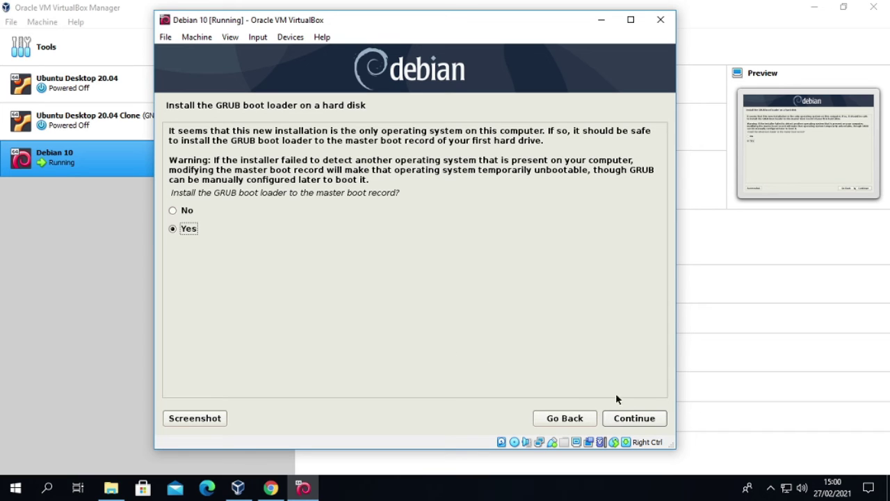
Step: Install the GRUB boot loader to the master boot record of /dev/sda, then finish the installation and reboot
left_click(638, 418)
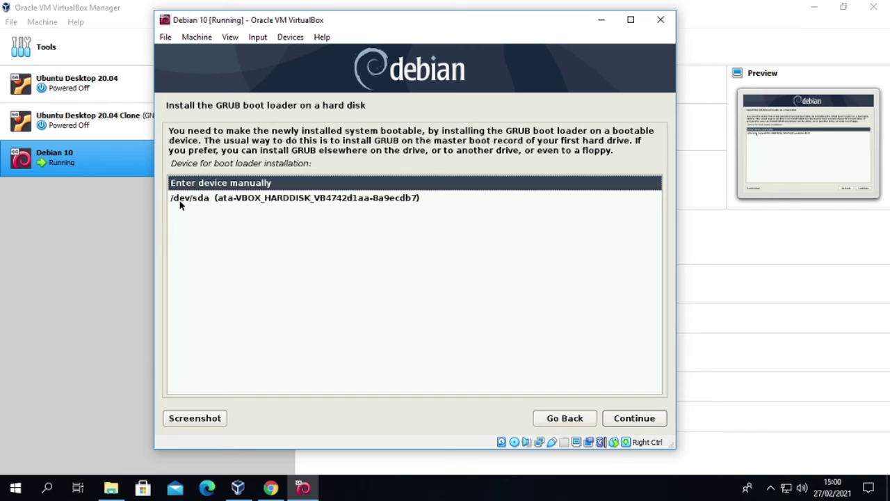
left_click(244, 200)
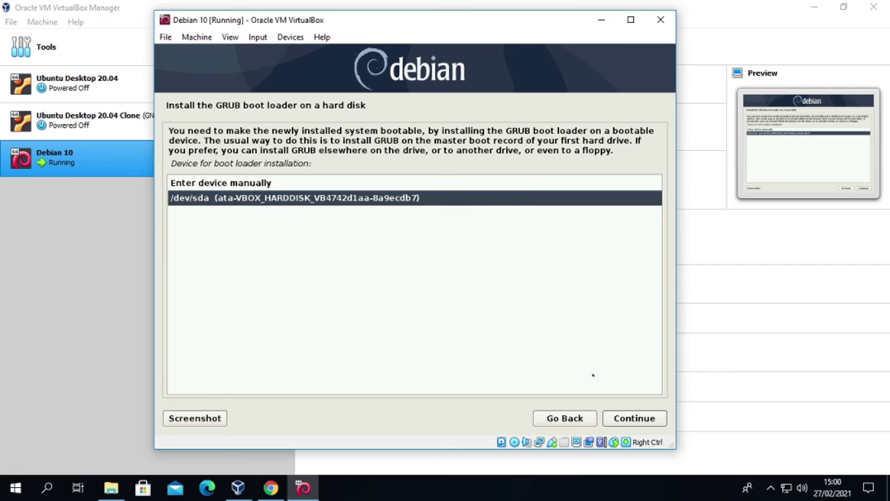
left_click(632, 419)
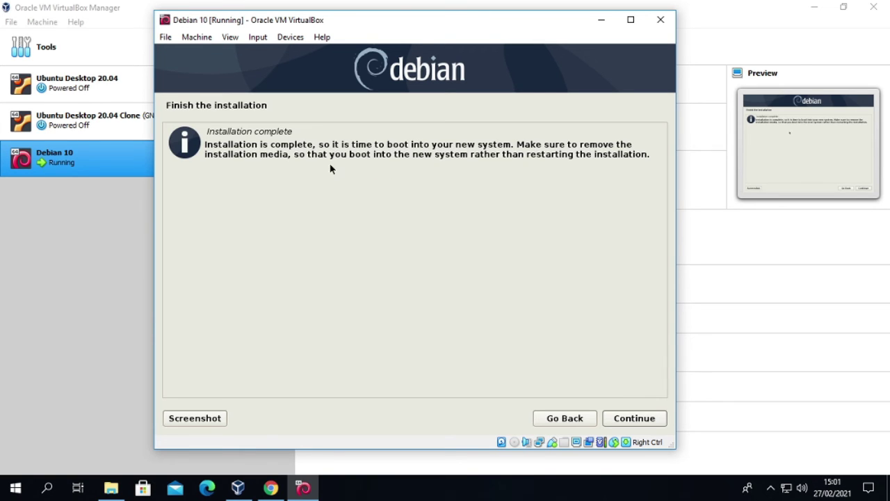
left_click(646, 419)
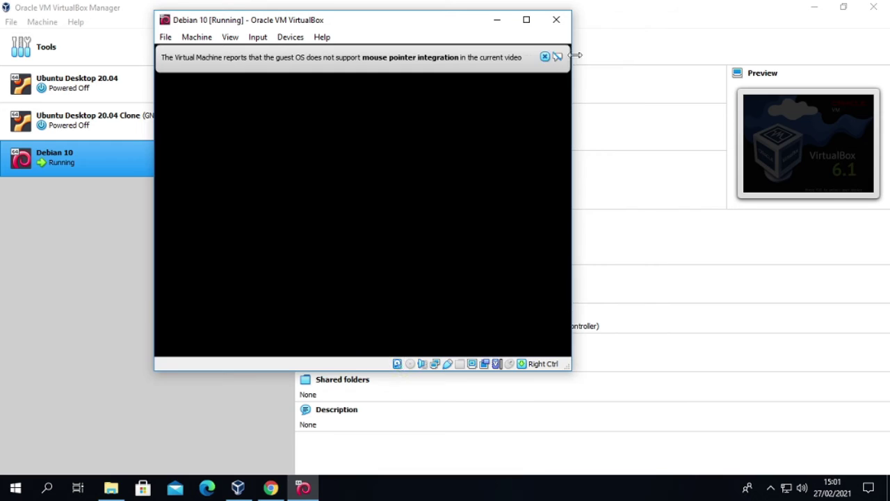
Step: Dismiss the mouse integration notice and attach debian-10.8.0-amd64-DVD-1.iso to the virtual machine's optical drive
left_click(556, 57)
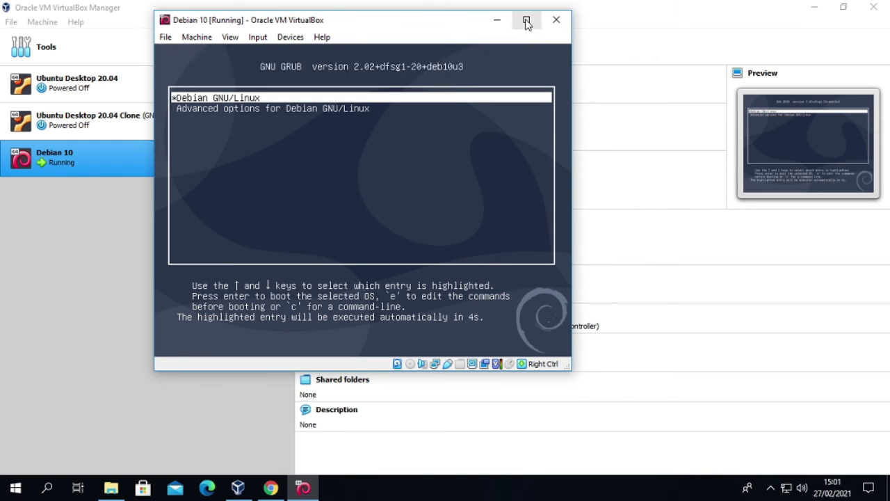
left_click(291, 37)
mouse_move(320, 55)
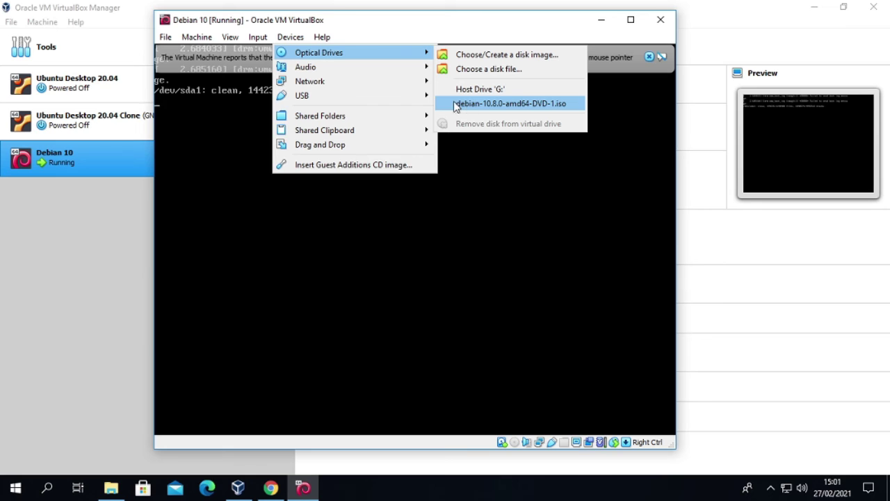
left_click(456, 104)
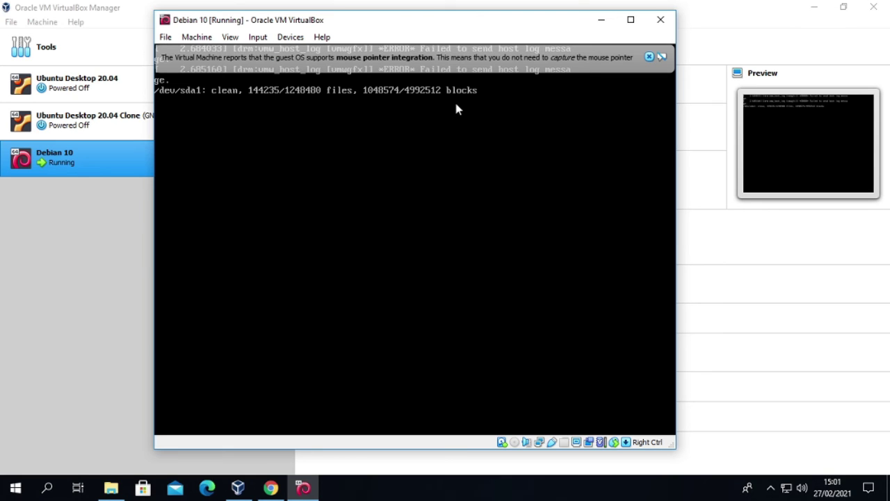
Step: Detach debian-10.8.0-amd64-DVD-1.iso from the virtual machine's optical drive
left_click(292, 37)
mouse_move(330, 56)
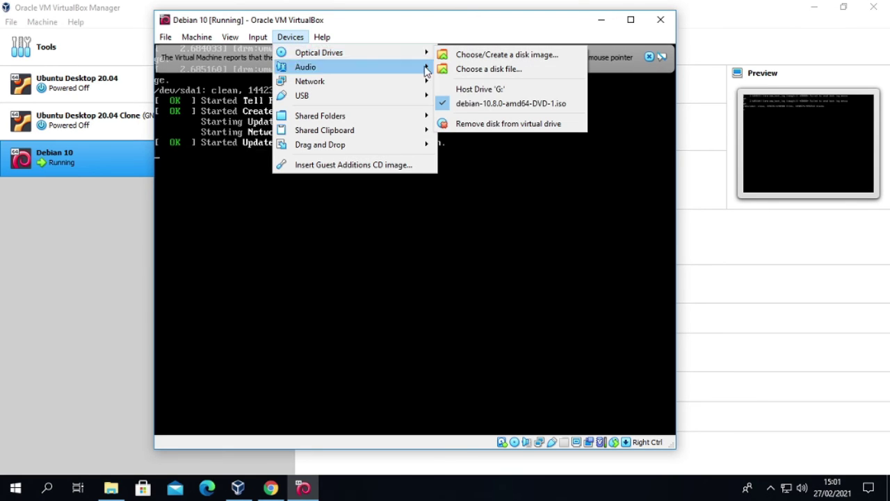
left_click(448, 104)
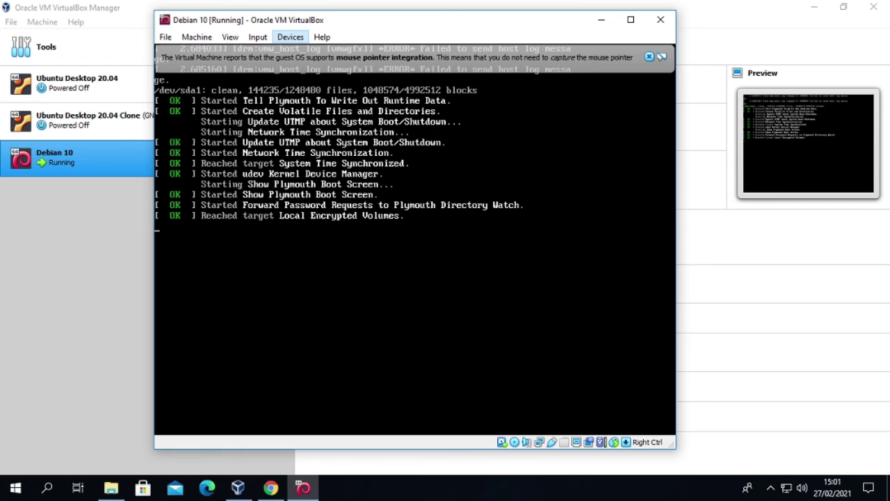
Step: Close the mouse pointer integration notice and maximize the Debian 10 virtual machine window
left_click(649, 56)
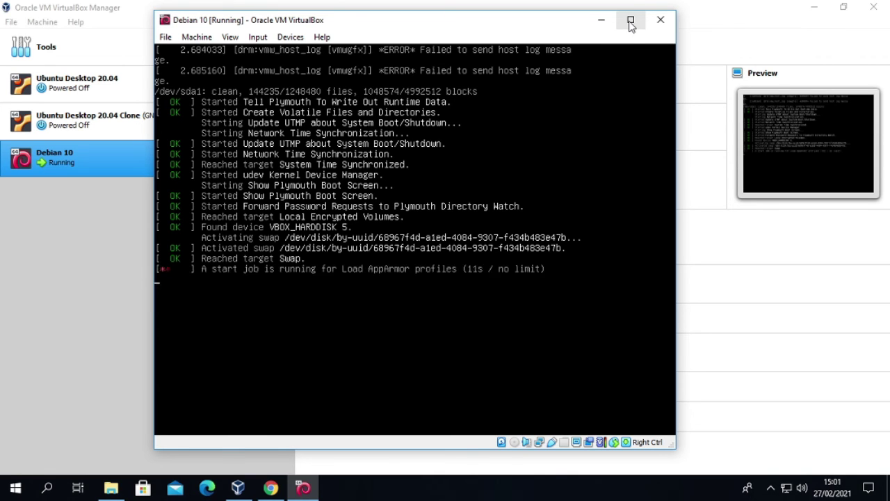
left_click(630, 25)
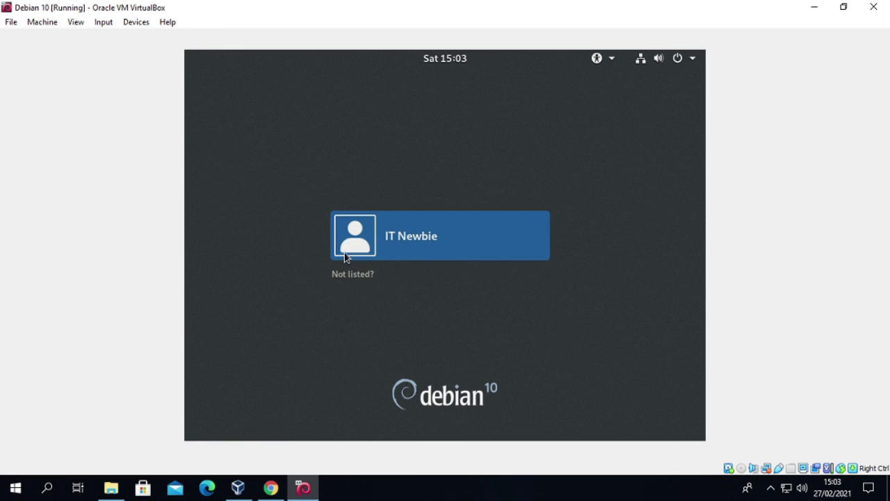
Step: Sign in to the Debian desktop with the listed user account by entering its account password
left_click(423, 240)
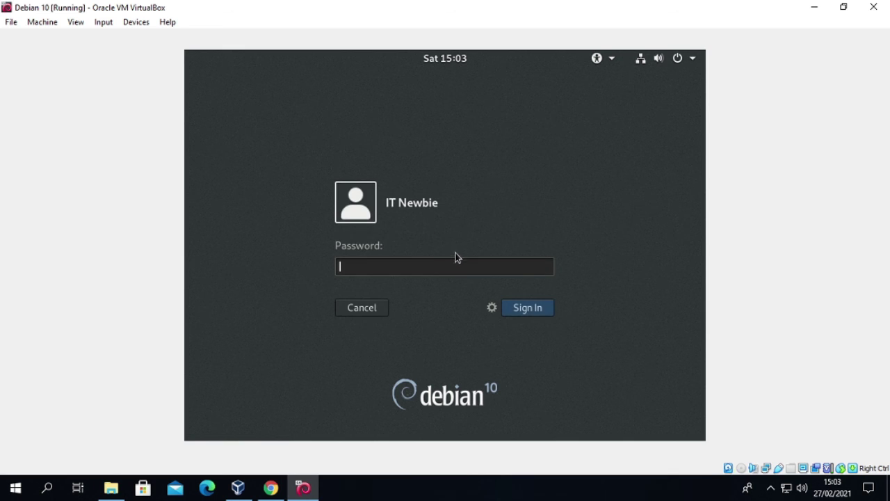
type("********")
left_click(535, 308)
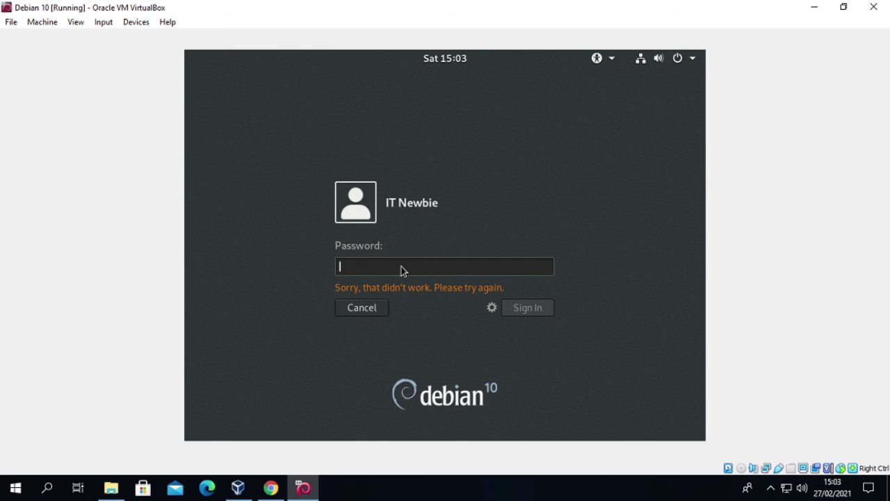
type("*****")
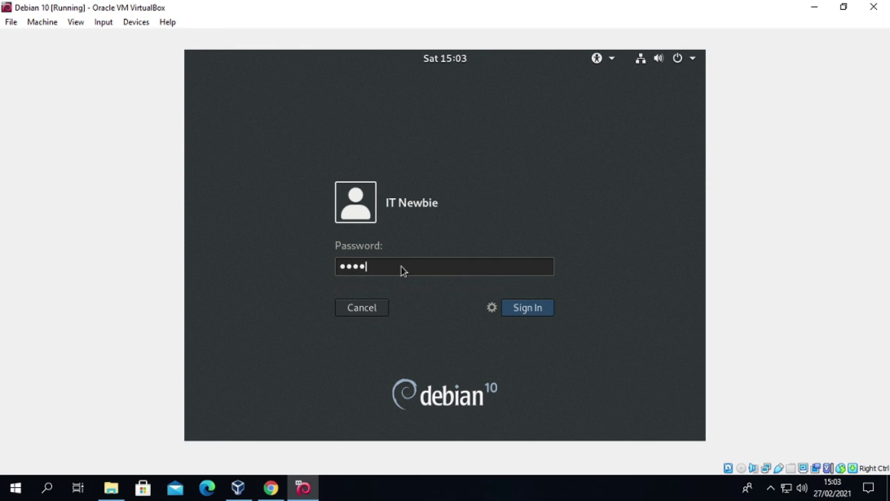
type("*")
key("Return")
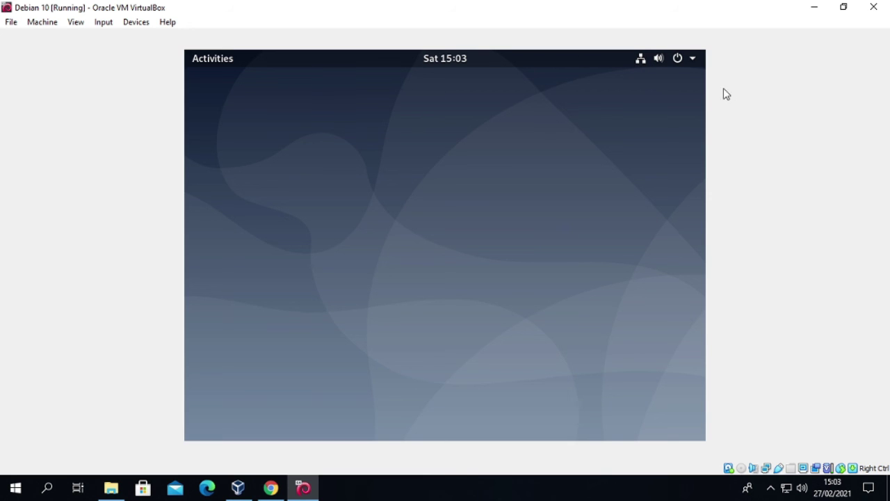
Step: Launch Firefox ESR on the Debian desktop
left_click(210, 61)
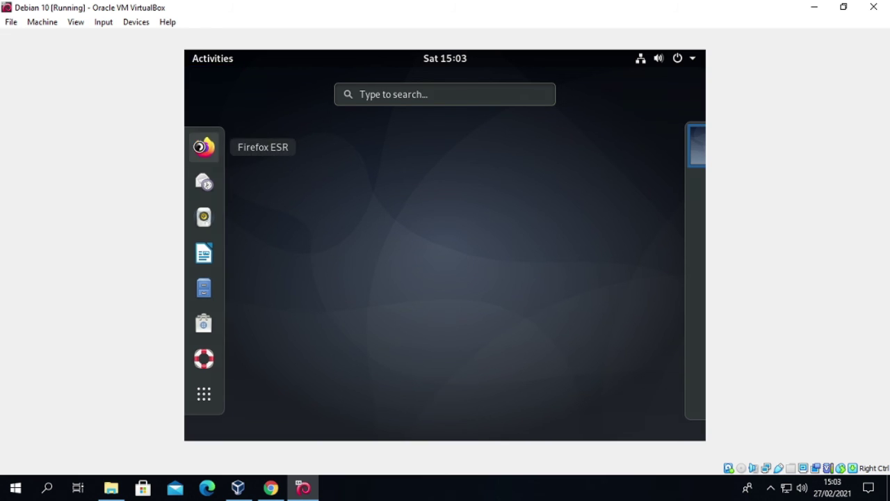
left_click(199, 149)
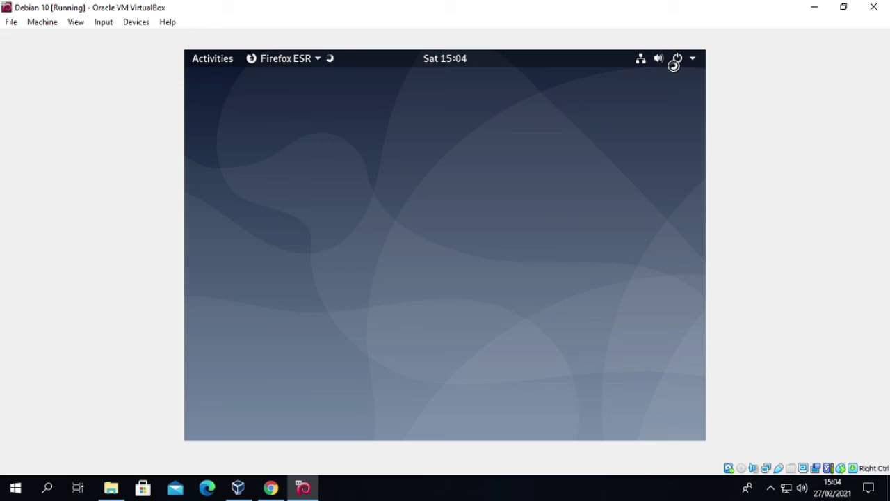
Step: Look through all three pages of the installed applications overview in Debian
left_click(217, 59)
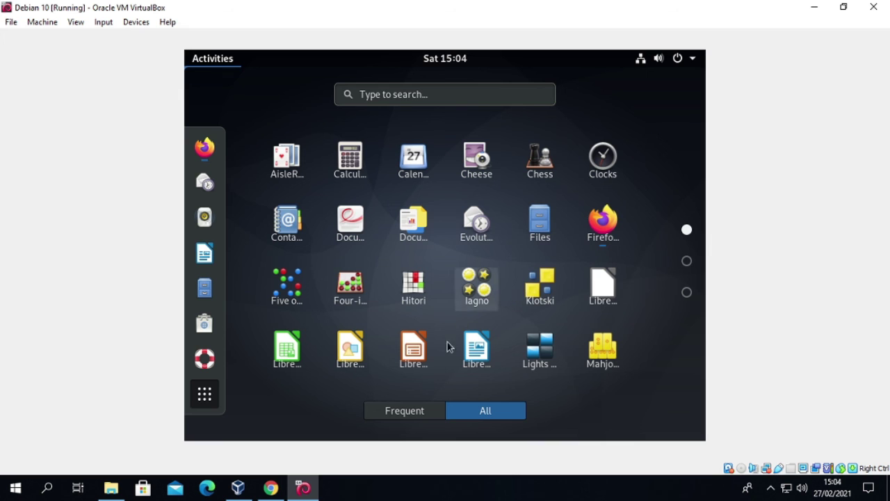
left_click(687, 262)
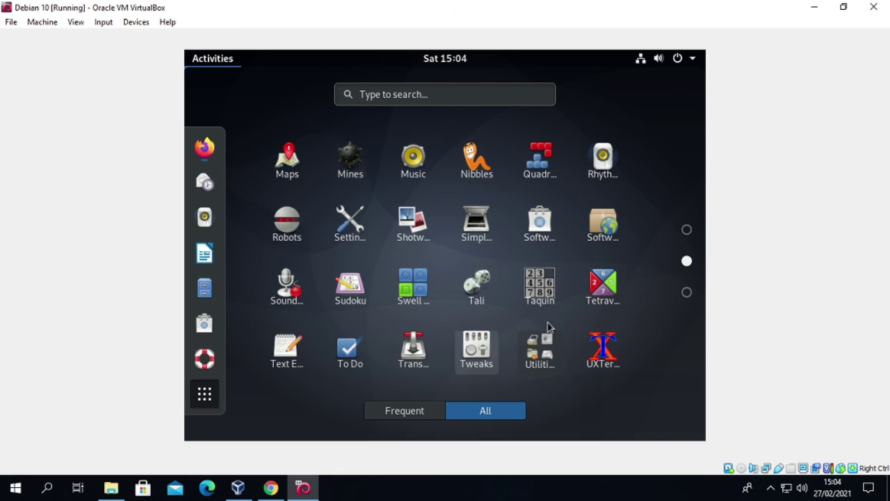
left_click(687, 292)
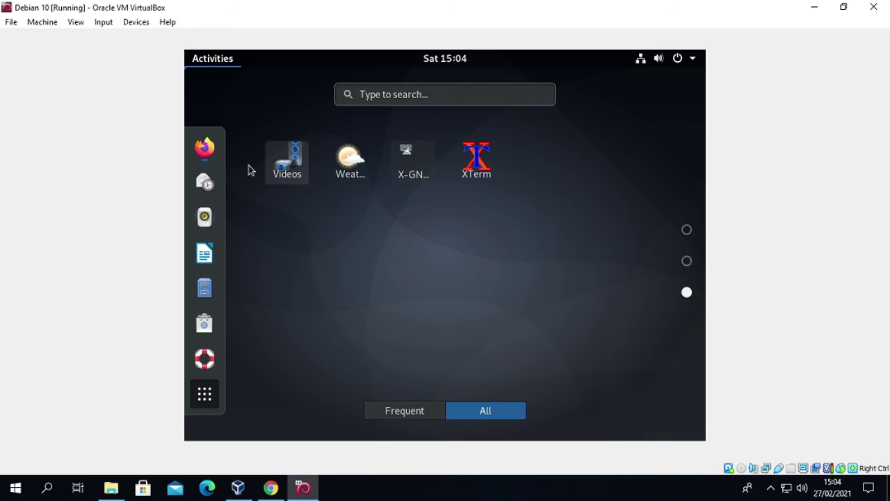
Step: Switch back to the running Firefox ESR window and load google.com to test the internet connection
left_click(211, 157)
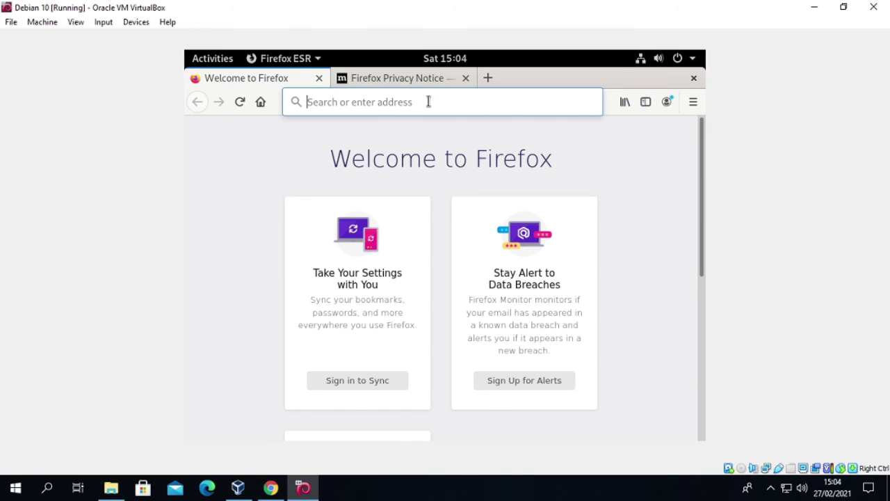
left_click(418, 104)
type("google.com")
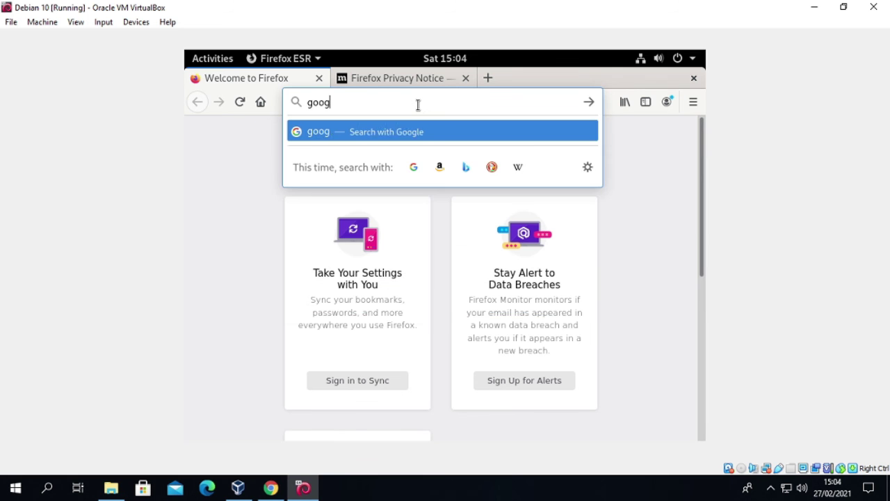
key("Return")
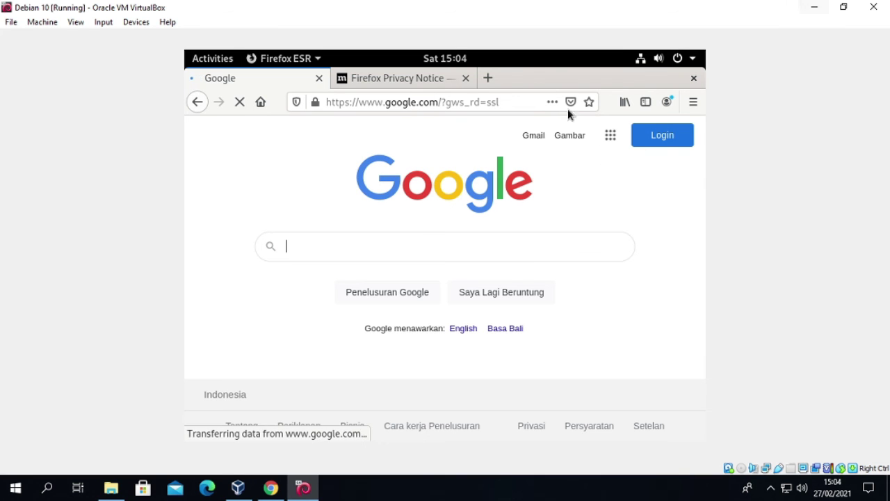
Step: Switch to VirtualBox Manager and check the network adapter settings of the Debian 10 machine without changing them
left_click(250, 491)
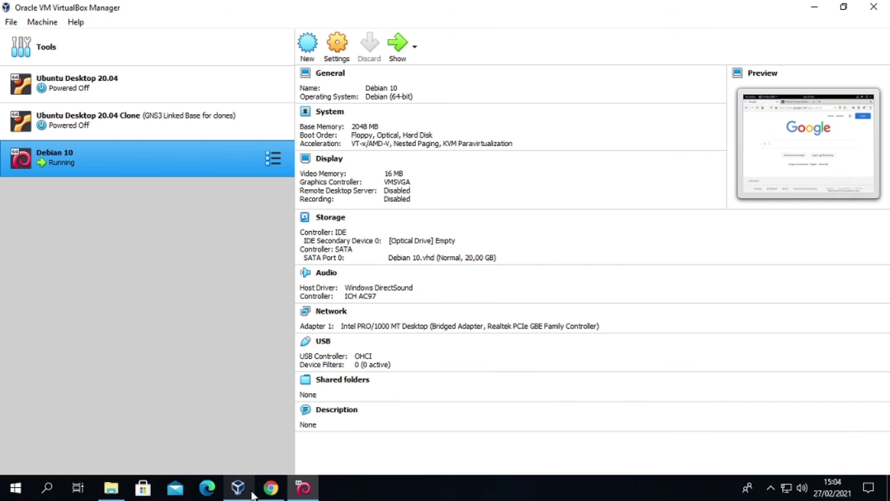
left_click(347, 56)
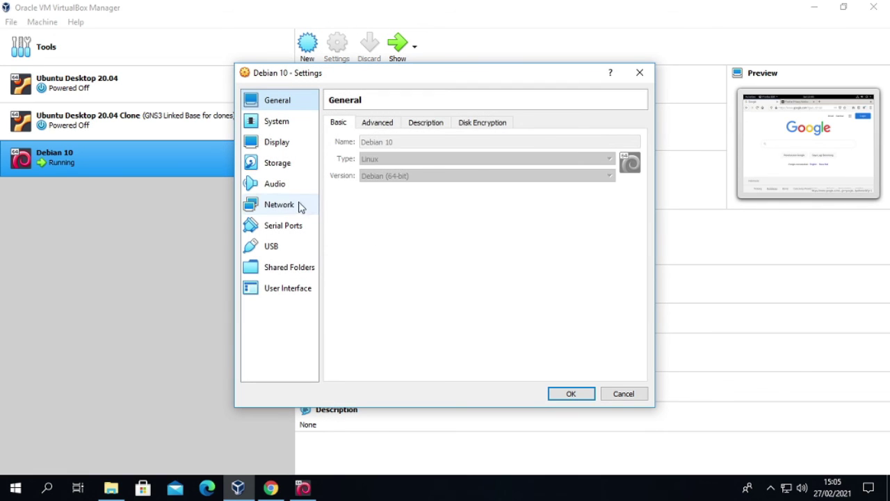
left_click(292, 205)
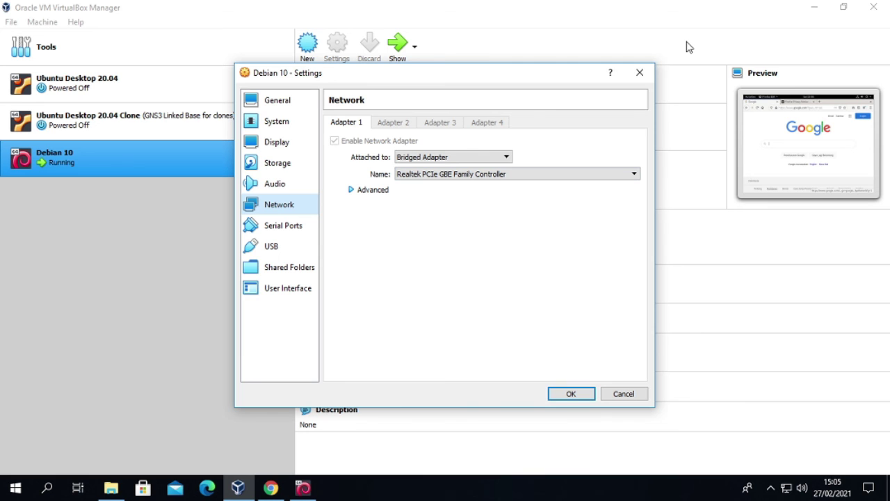
left_click(626, 393)
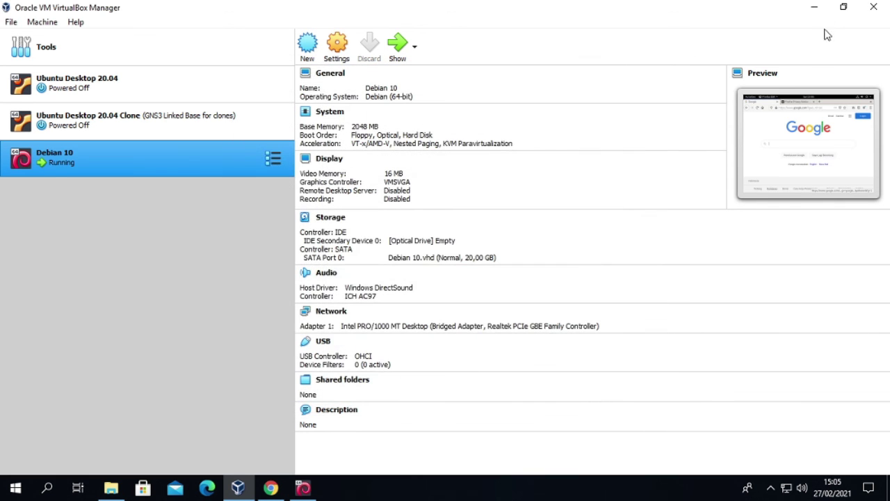
Step: Minimize VirtualBox Manager and the Debian 10 virtual machine window to show the Windows desktop
left_click(814, 7)
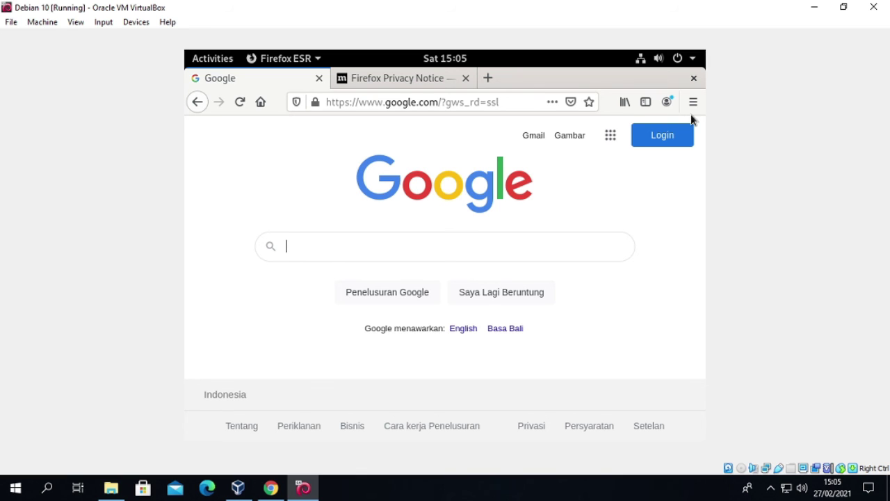
left_click(814, 9)
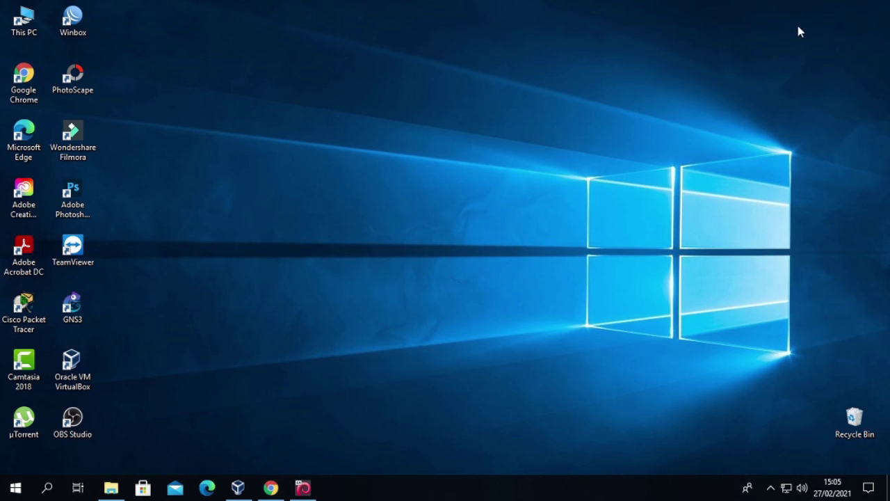